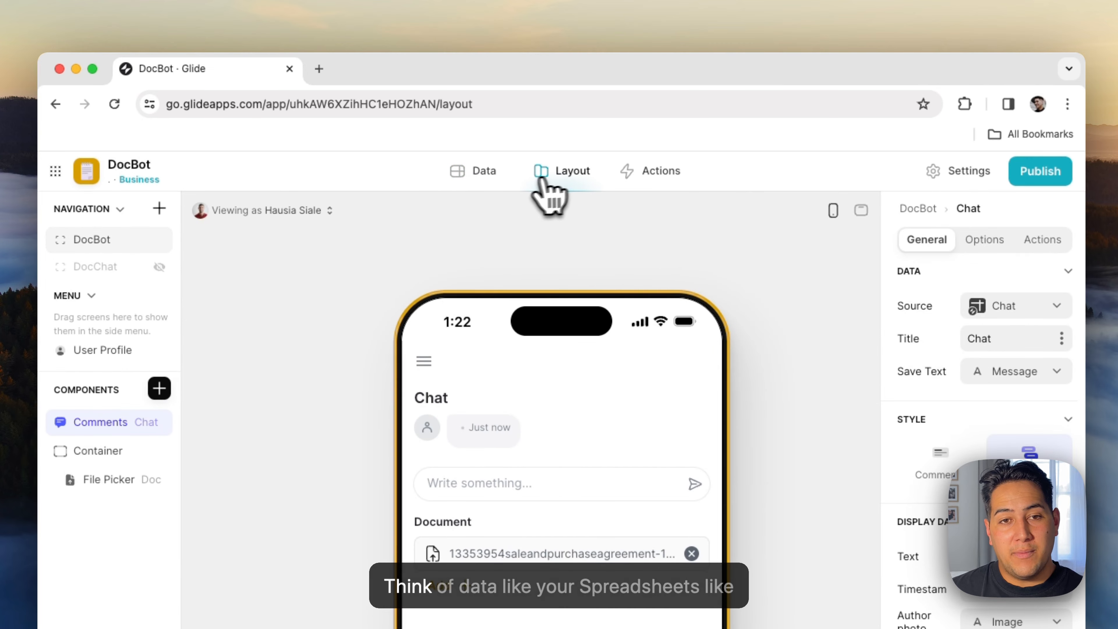
Look over the DocBot app's data and actions areas, ending in the layout editor.
click(519, 181)
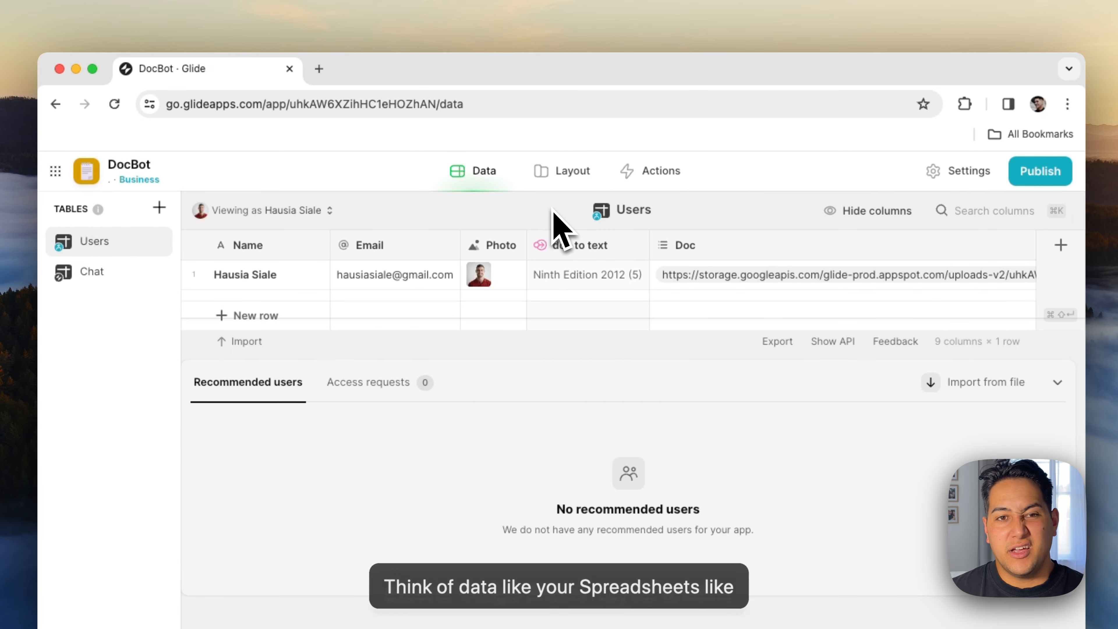
click(573, 179)
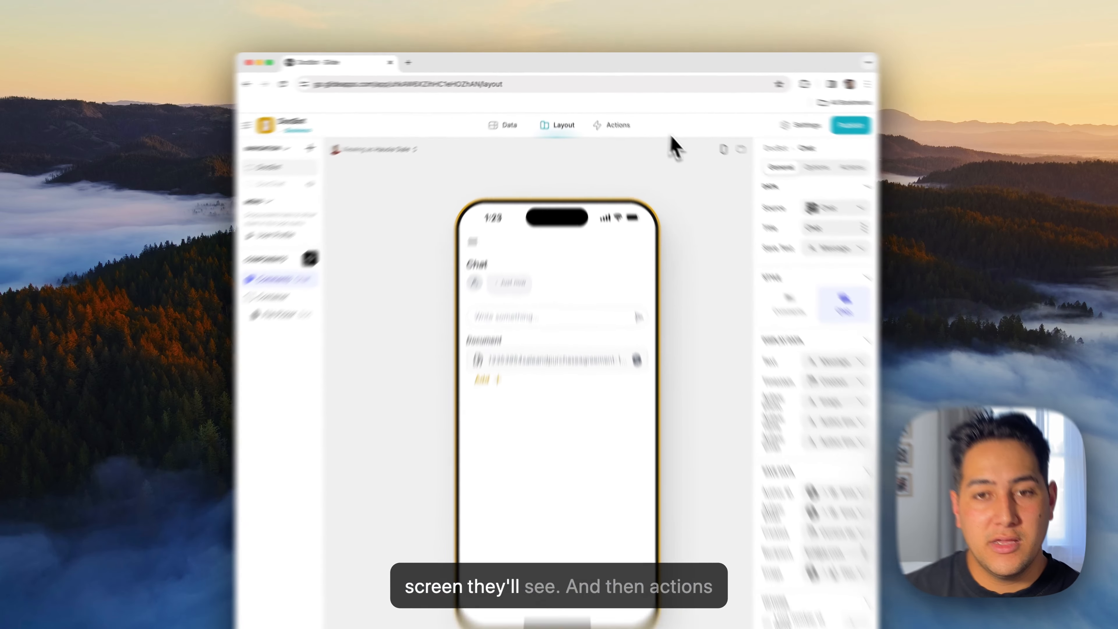
click(604, 111)
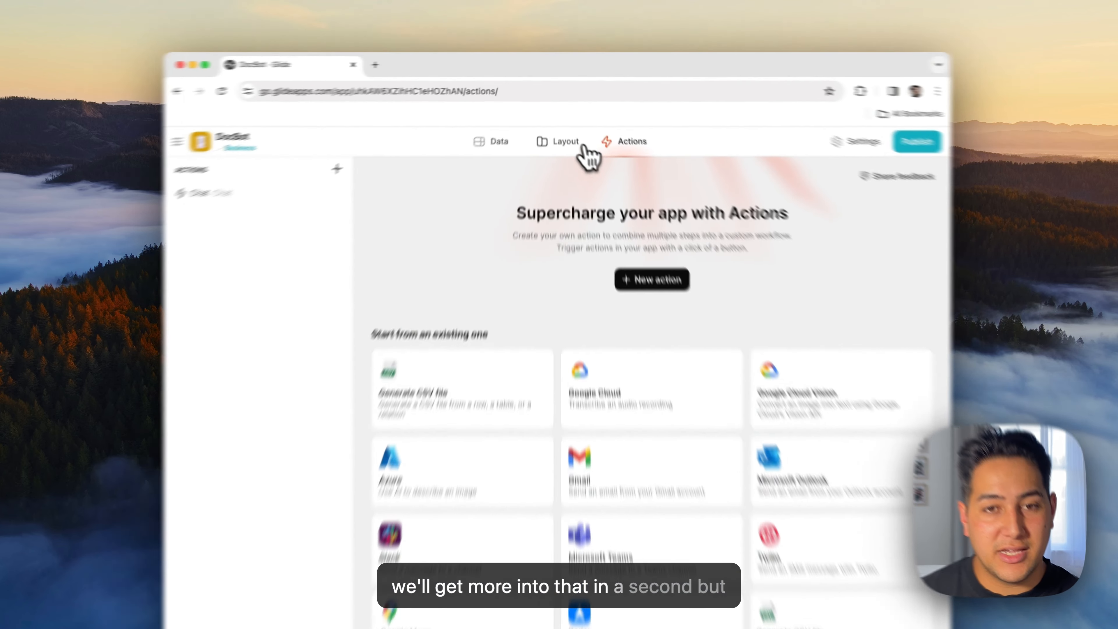
click(560, 111)
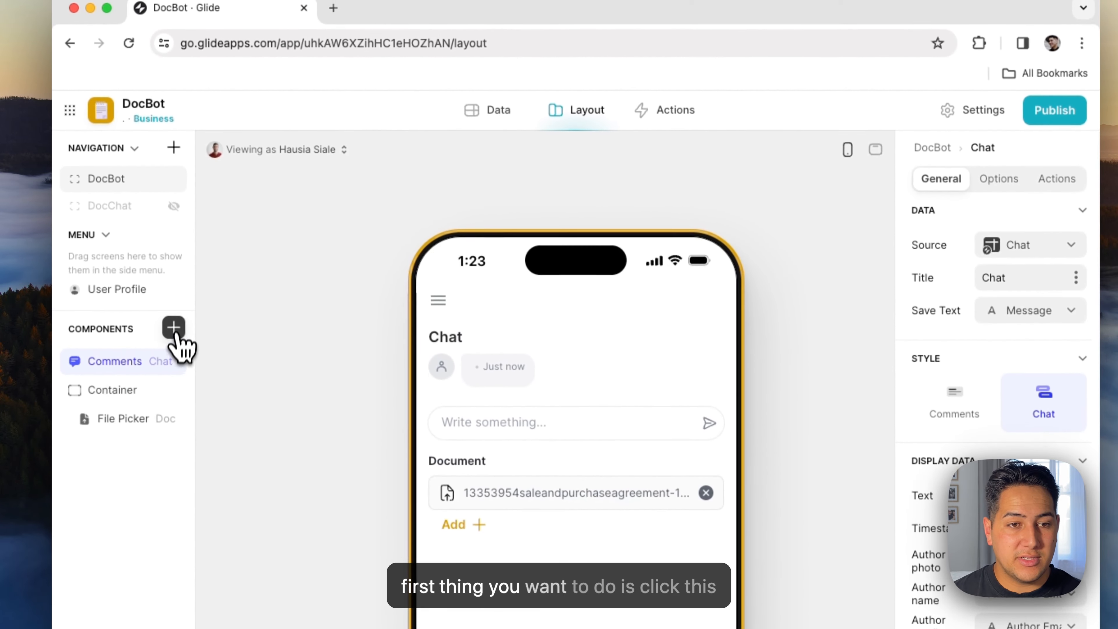
Check the list of insertable components, and preview the chat component in the Comments style before restoring the Chat style.
click(151, 212)
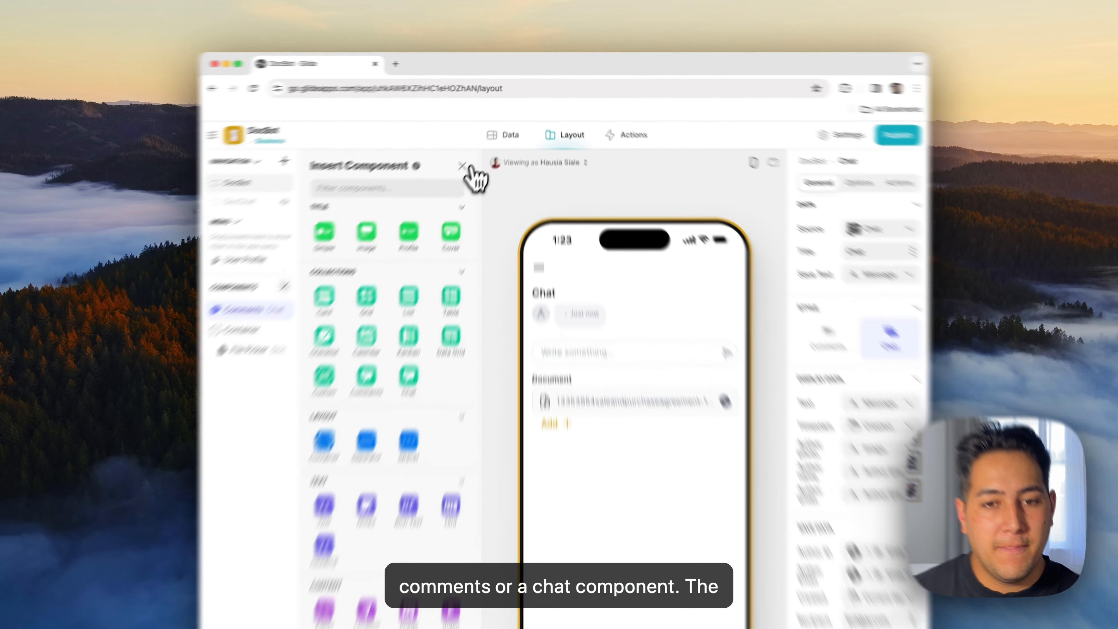
click(486, 134)
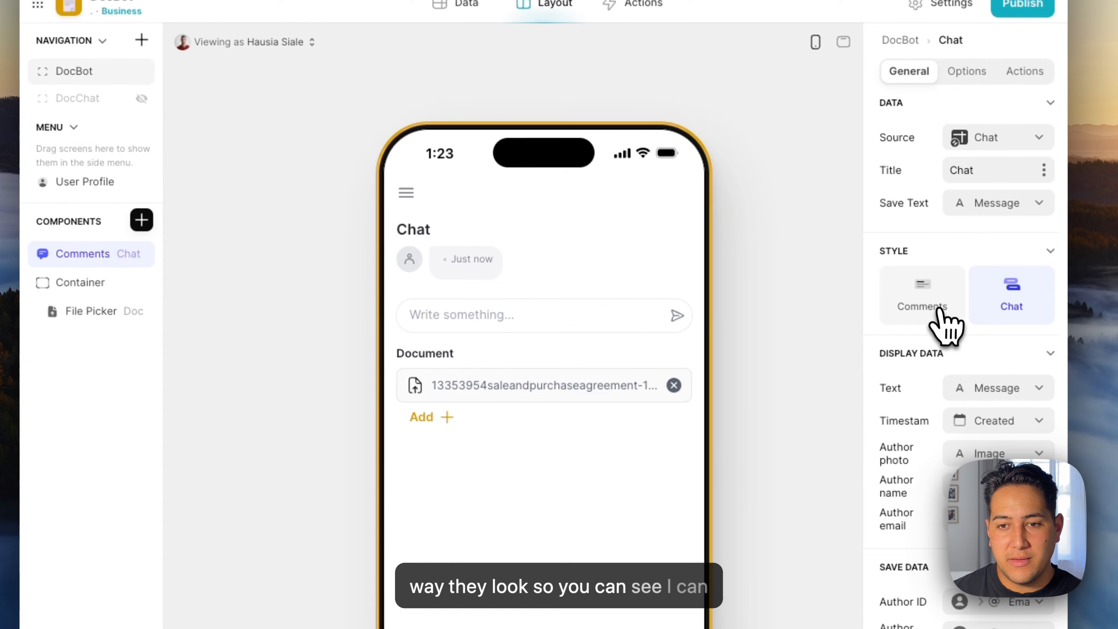
click(968, 359)
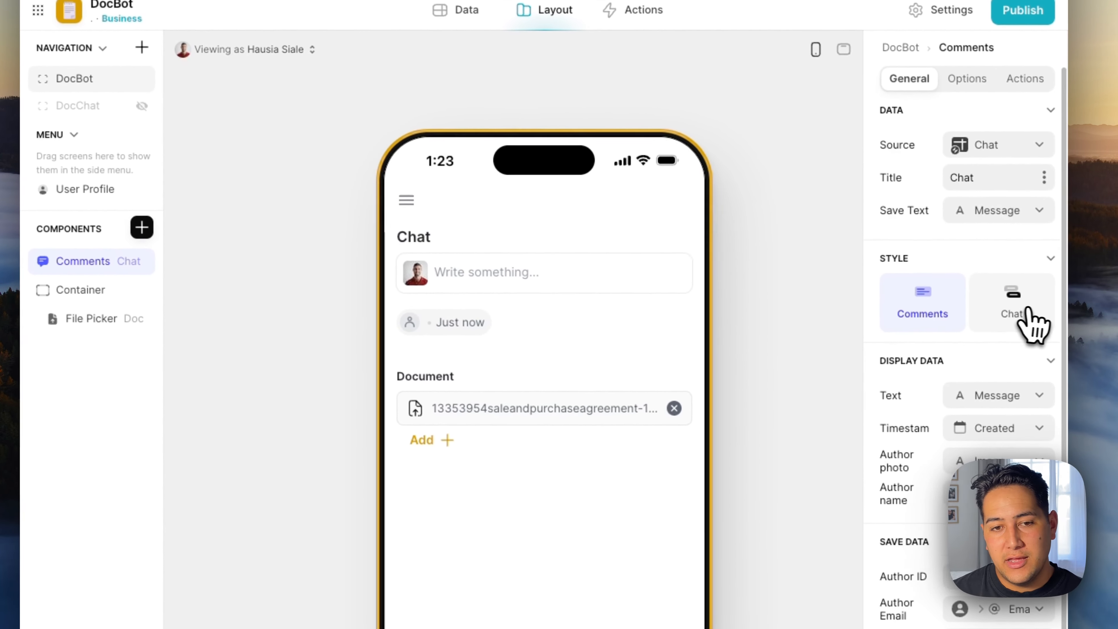
click(1013, 302)
Inspect the container and its File Picker component, and check the file chooser for adding a document without uploading anything.
click(98, 284)
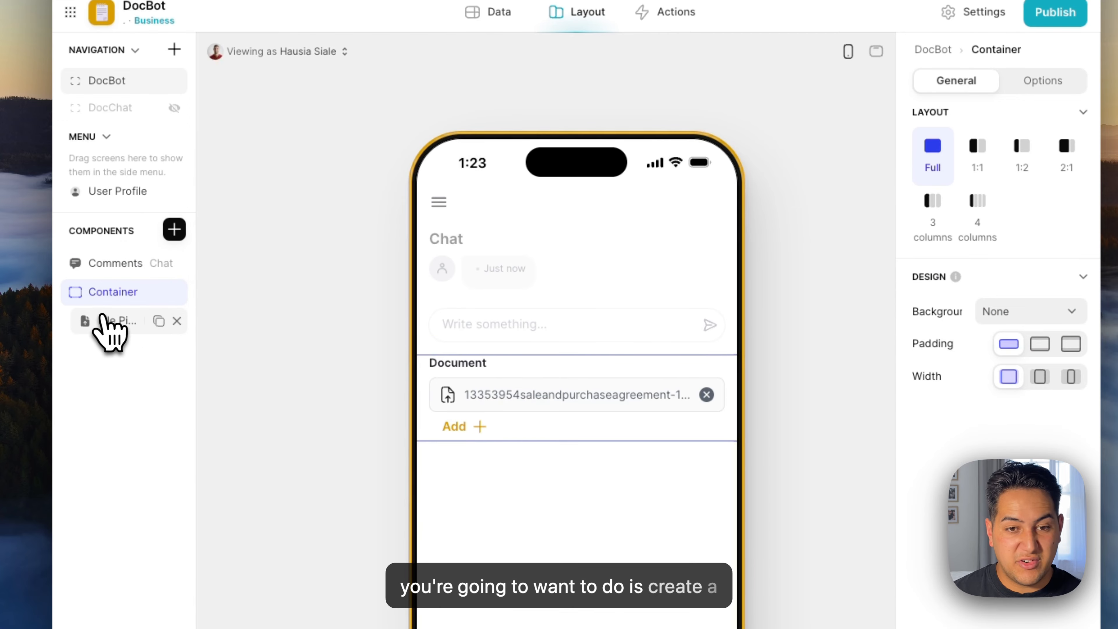
click(114, 324)
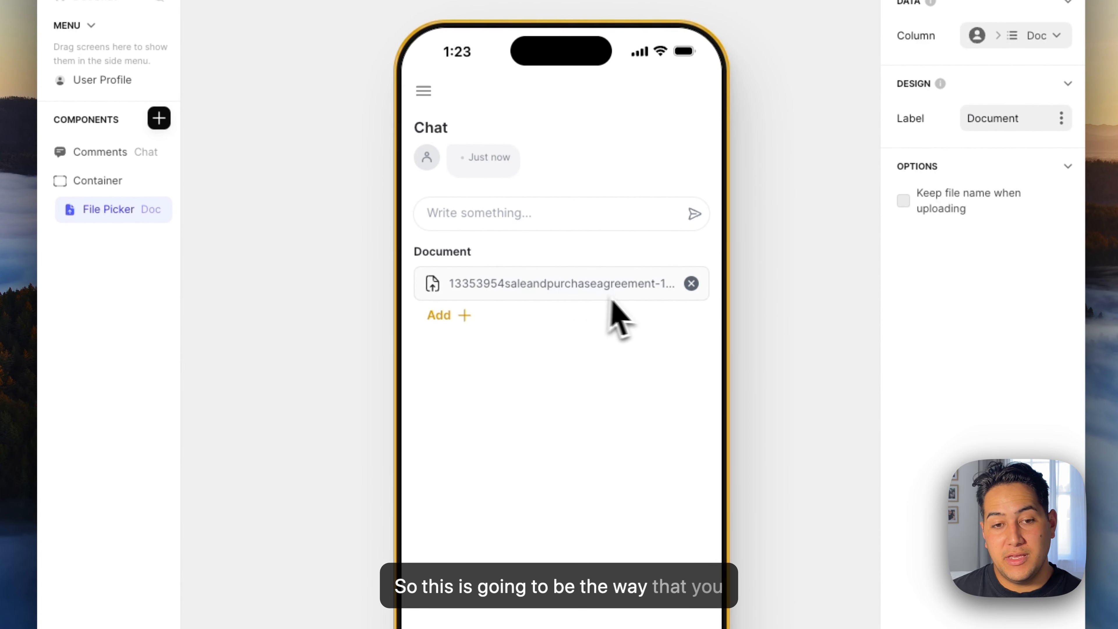
click(456, 326)
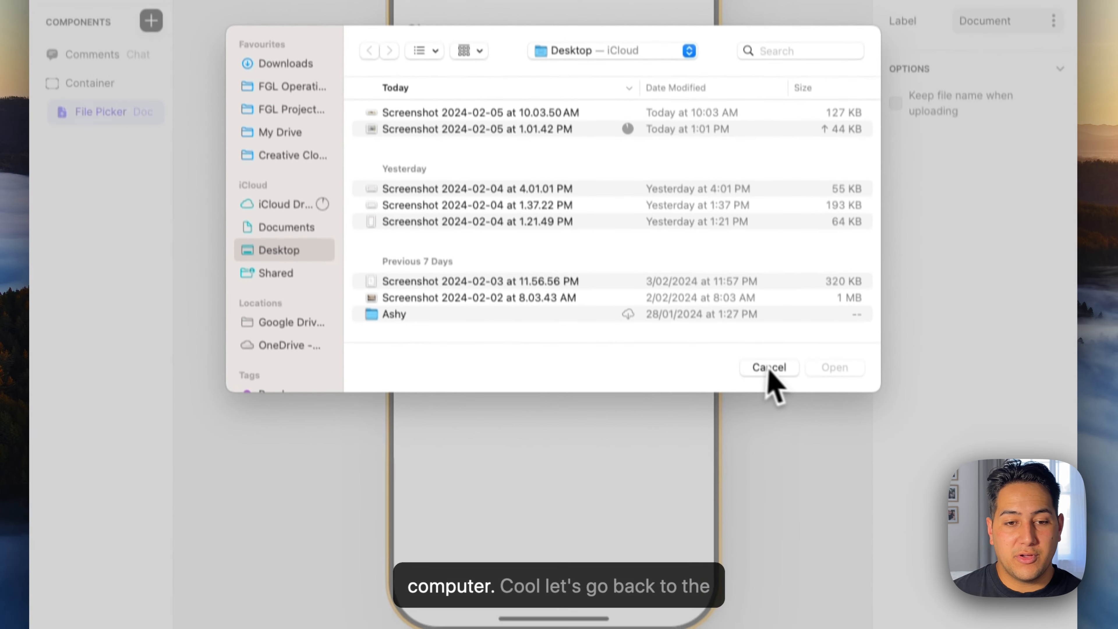
click(769, 464)
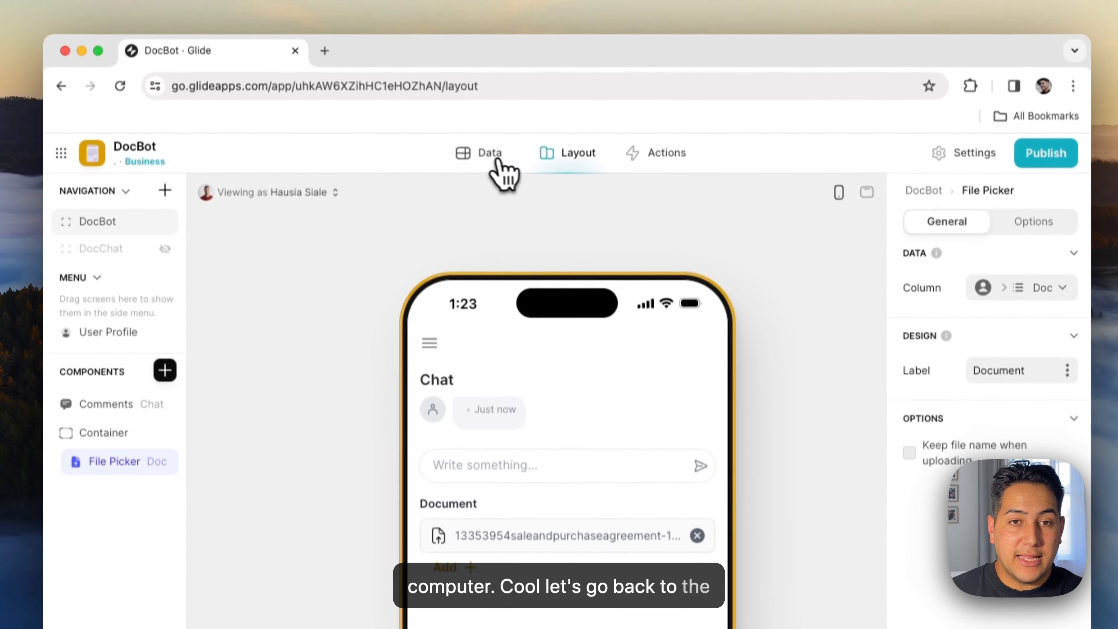
Examine the Chat table's Message, Author ID, Author Email, Created and Recipient columns in the app data.
click(487, 170)
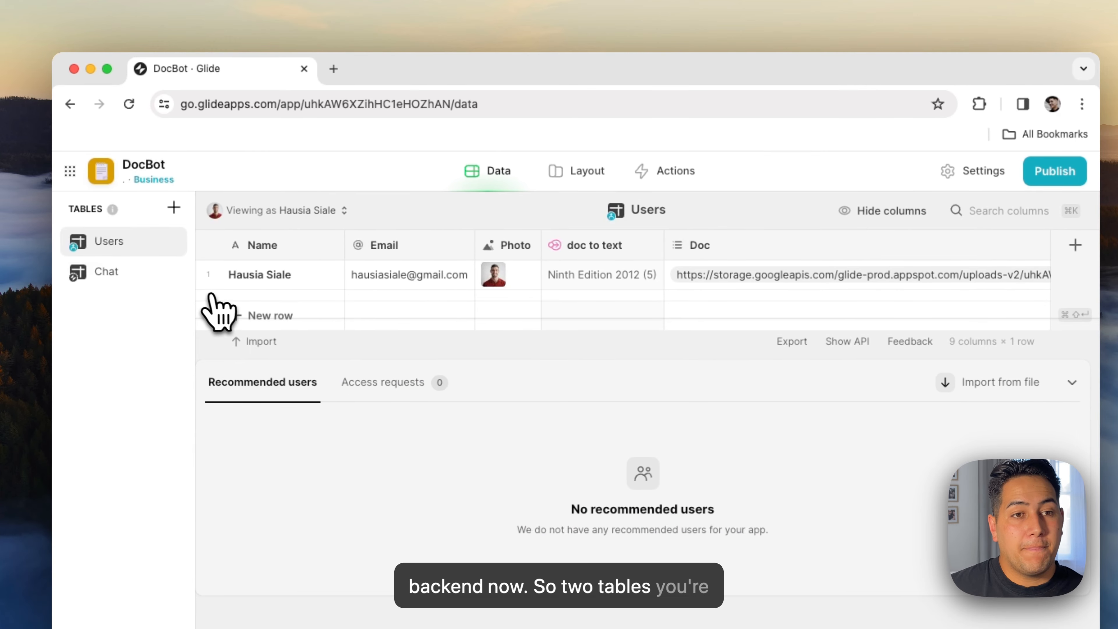
click(140, 293)
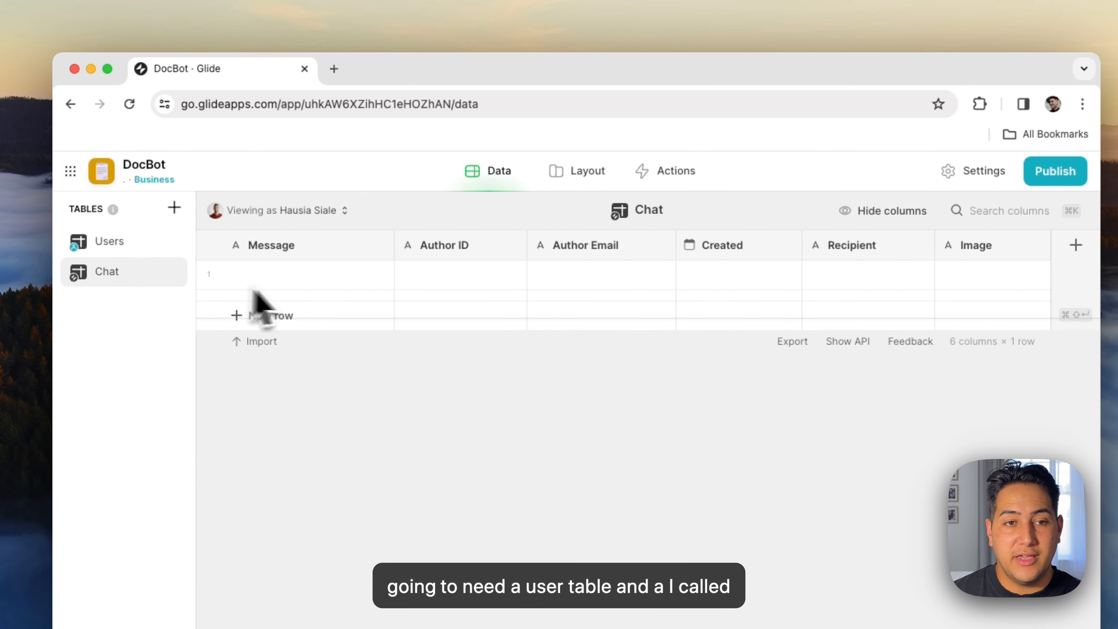
click(129, 301)
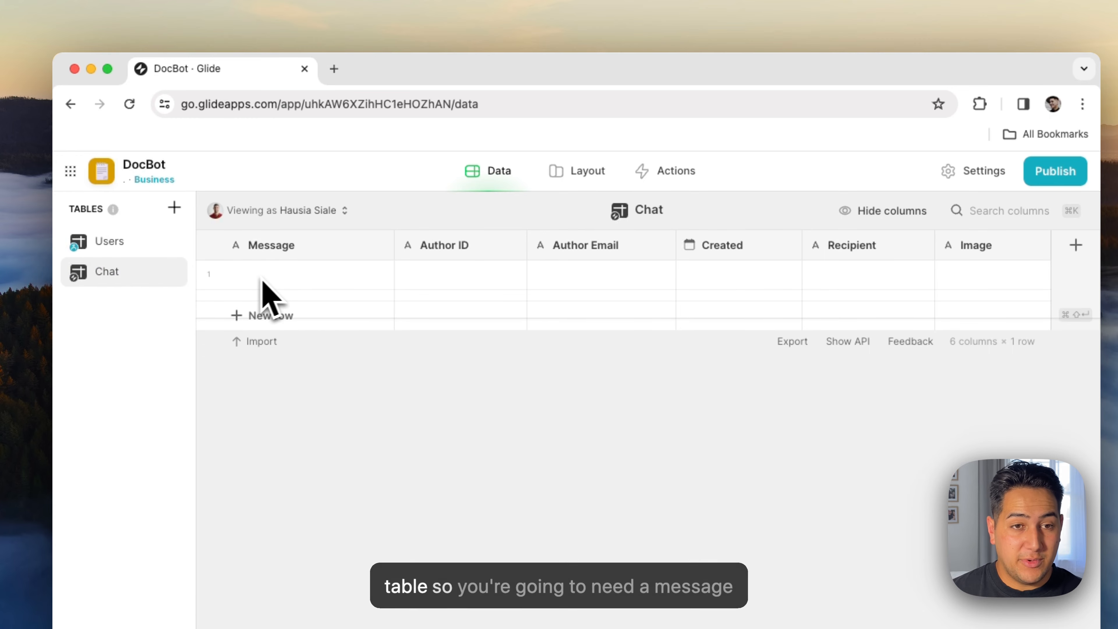
click(319, 246)
click(469, 245)
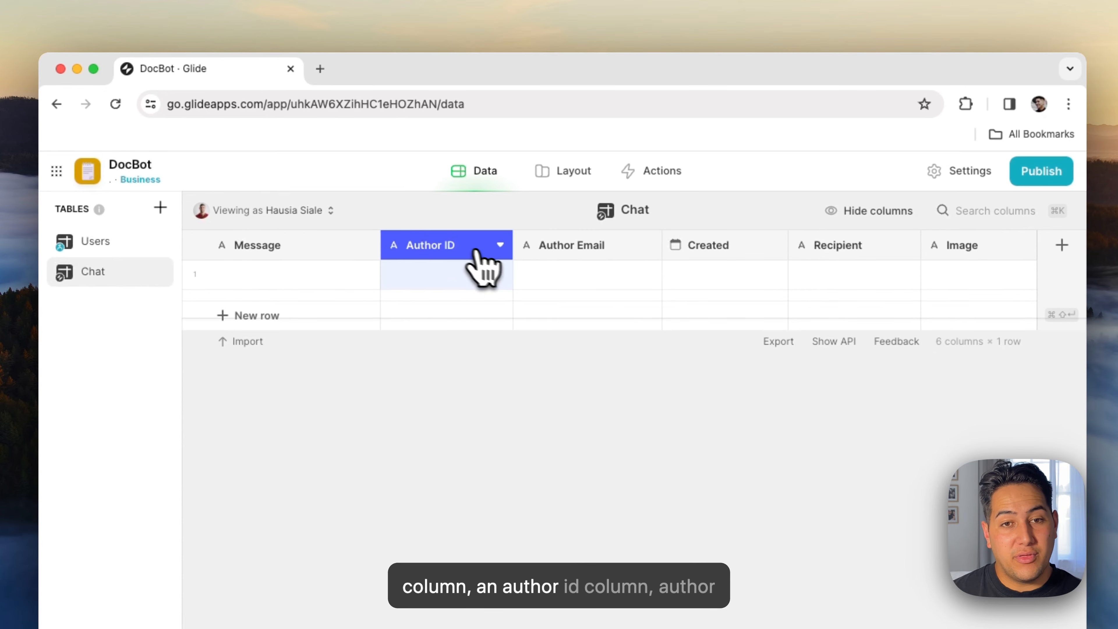
click(603, 246)
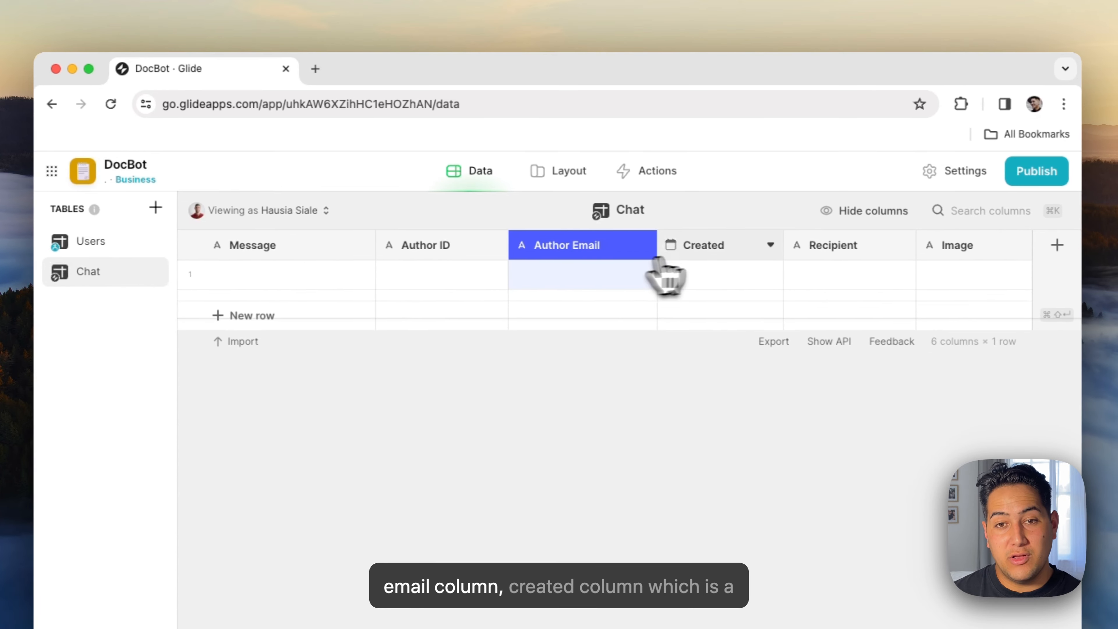
click(732, 249)
click(755, 246)
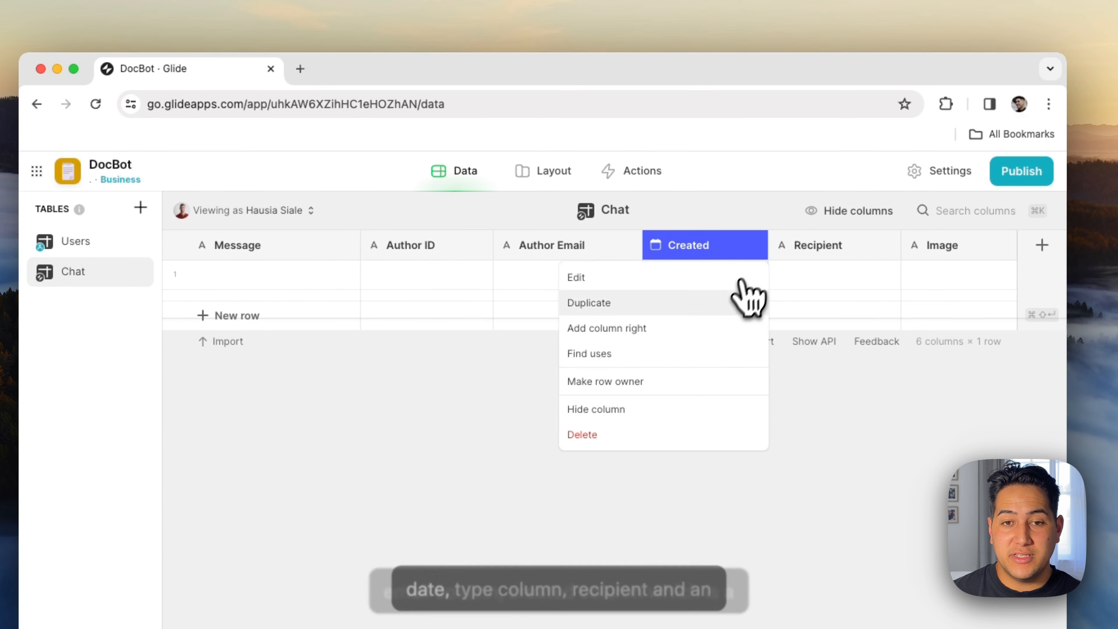
click(826, 254)
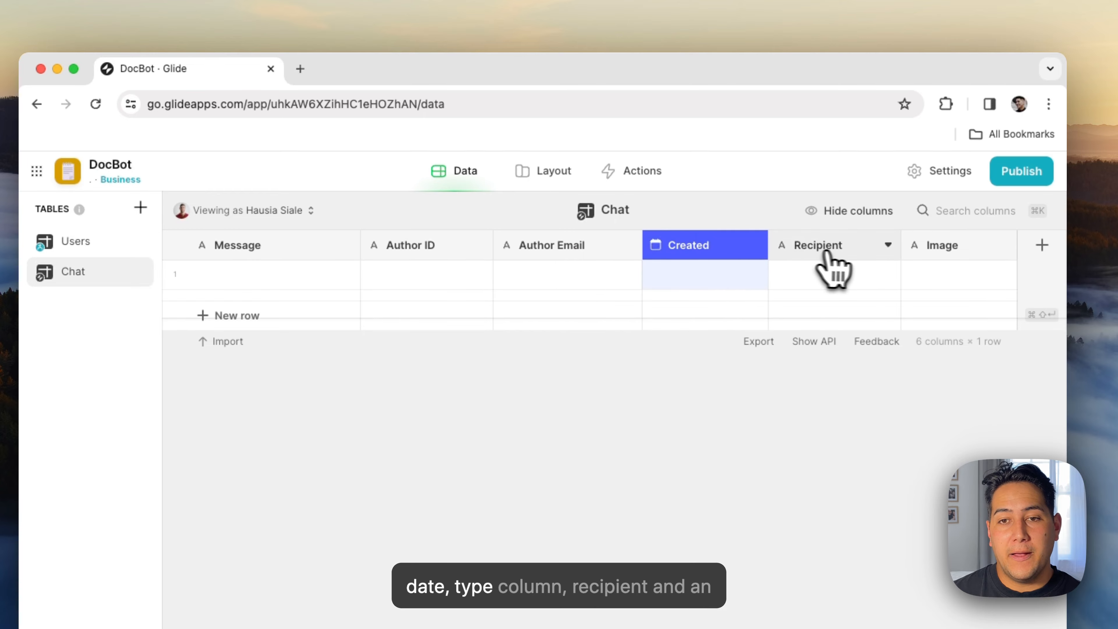
click(841, 254)
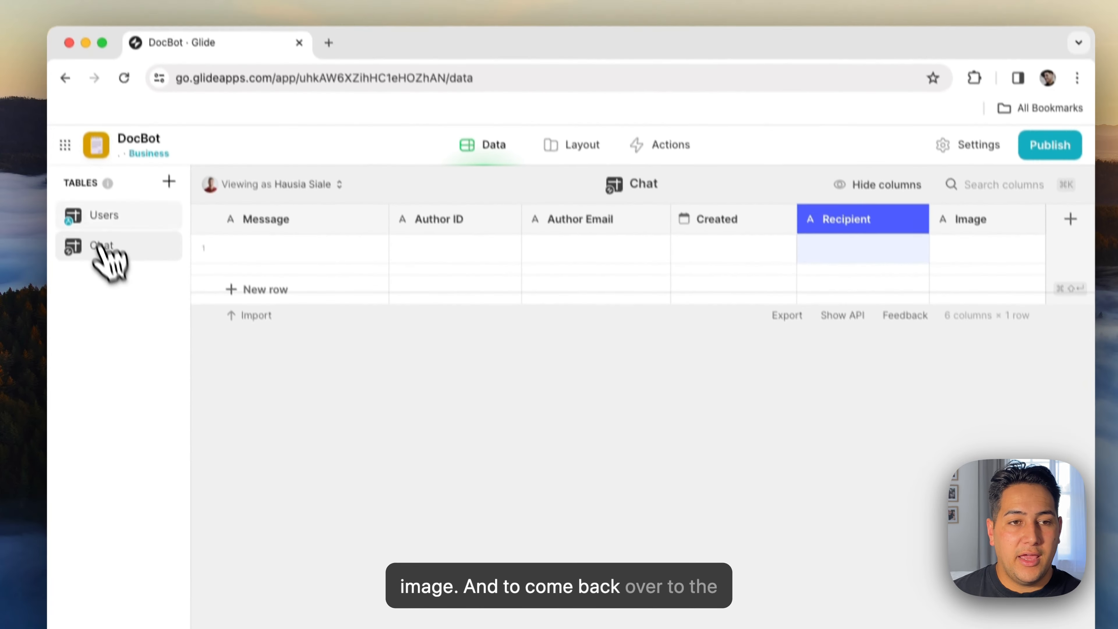
Browse the Users table's extra columns and review the configuration of the doc to text column.
click(77, 185)
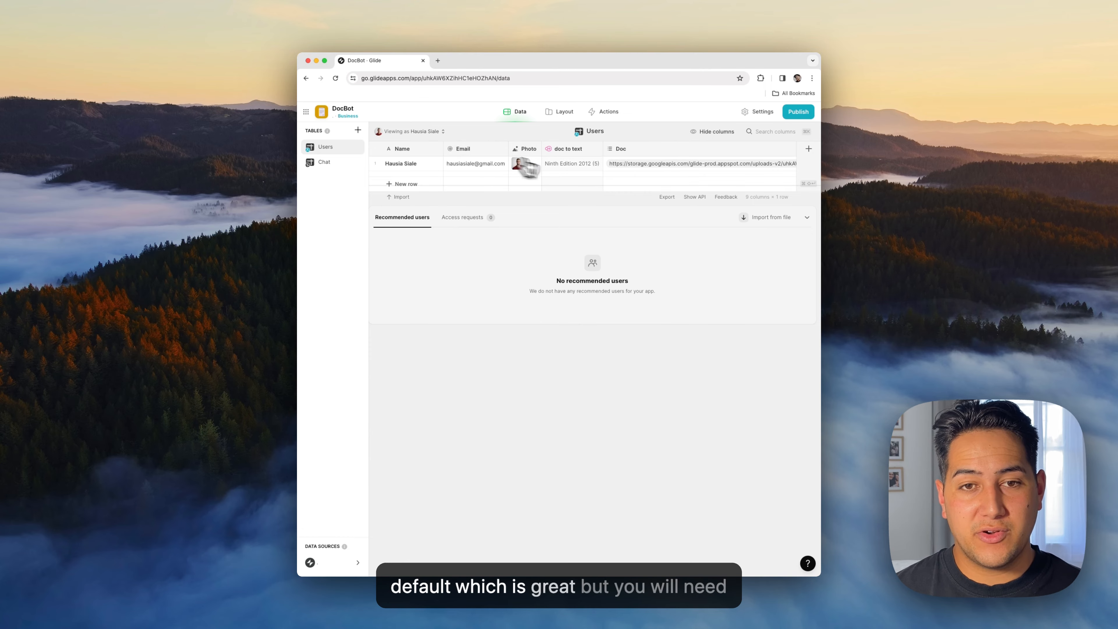
scroll(621, 164, right, 5)
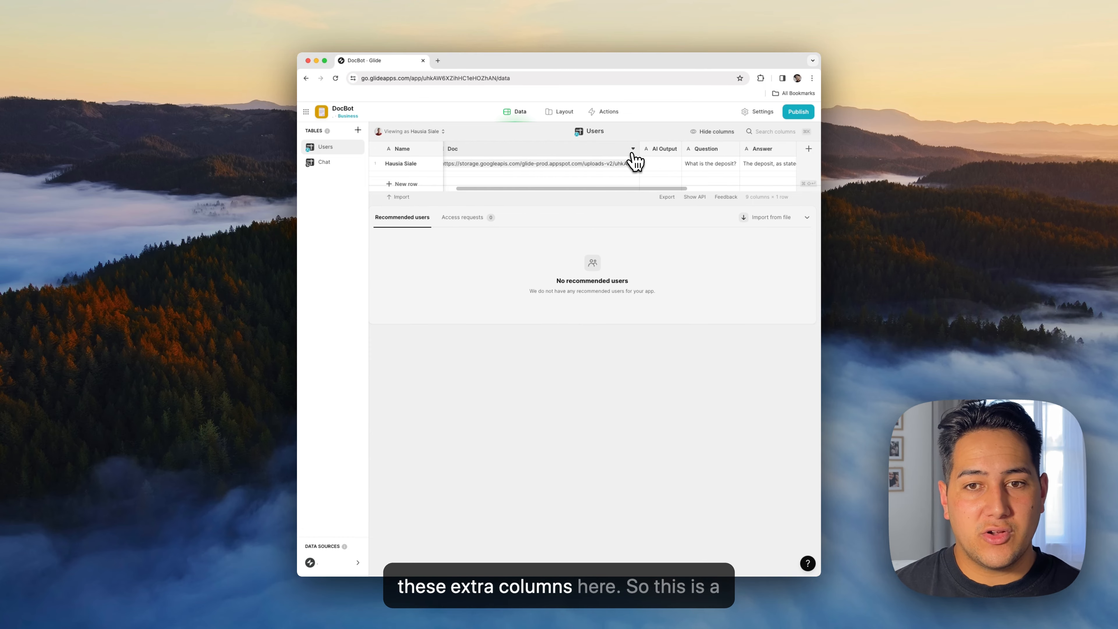
scroll(621, 165, left, 5)
click(571, 149)
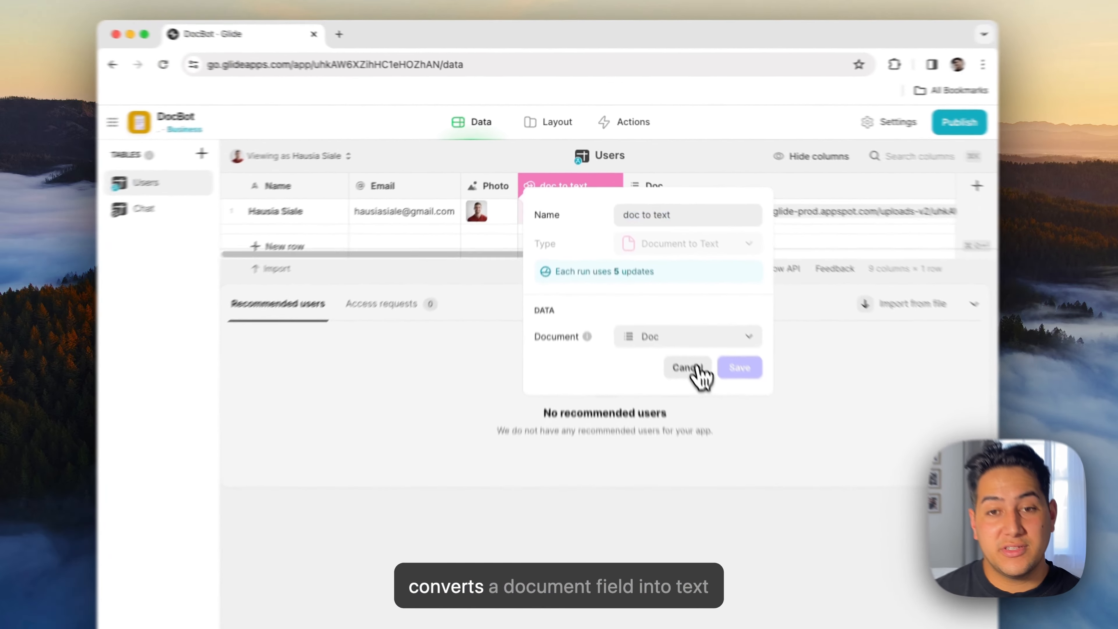
click(670, 254)
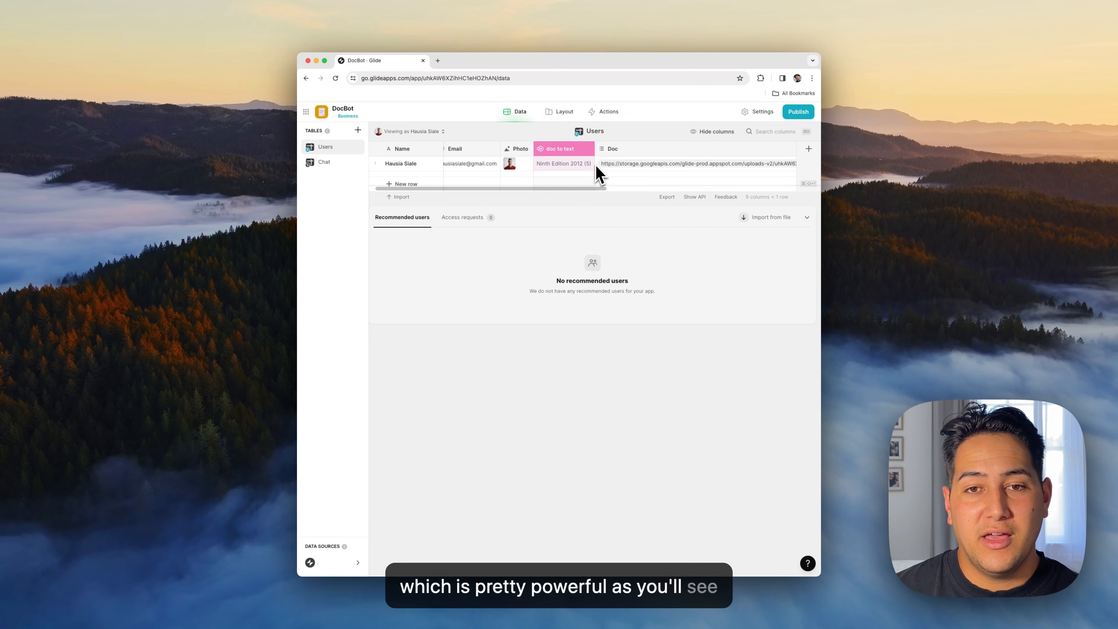
Check the column type of the Doc column in the Users table, leaving its settings as they are.
scroll(597, 170, right, 3)
click(592, 149)
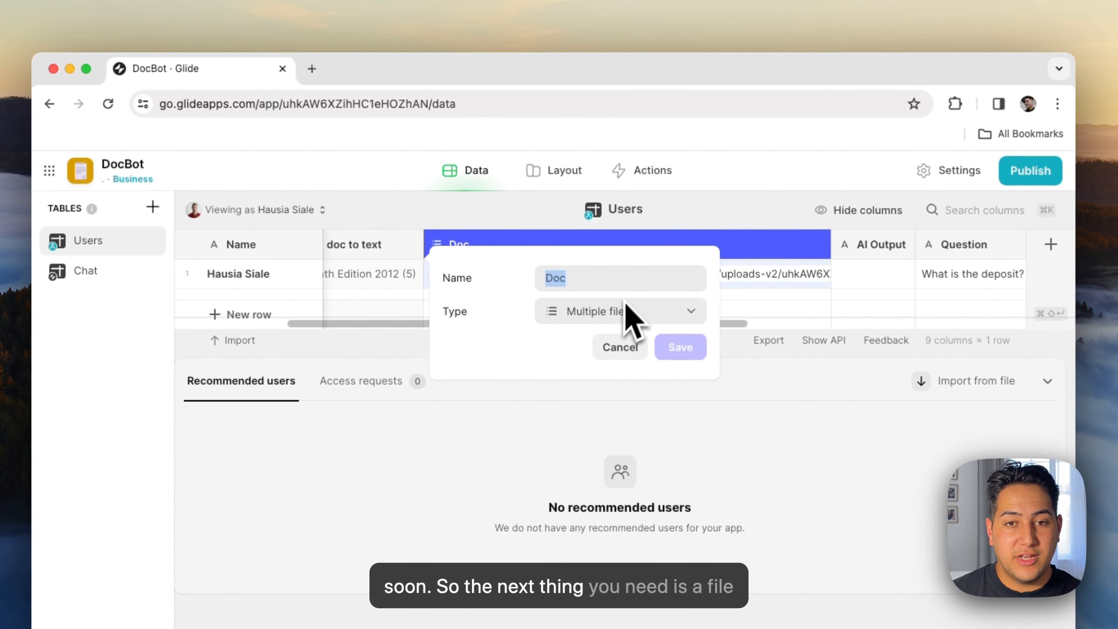
click(628, 346)
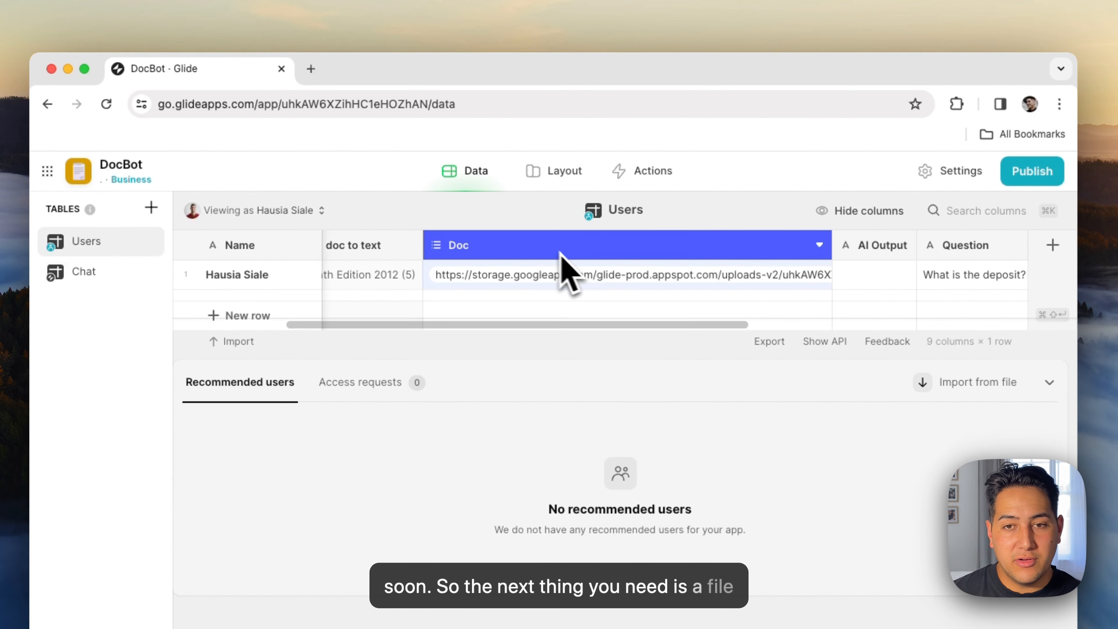
Delete the AI Output column from the Users table.
scroll(824, 285, right, 10)
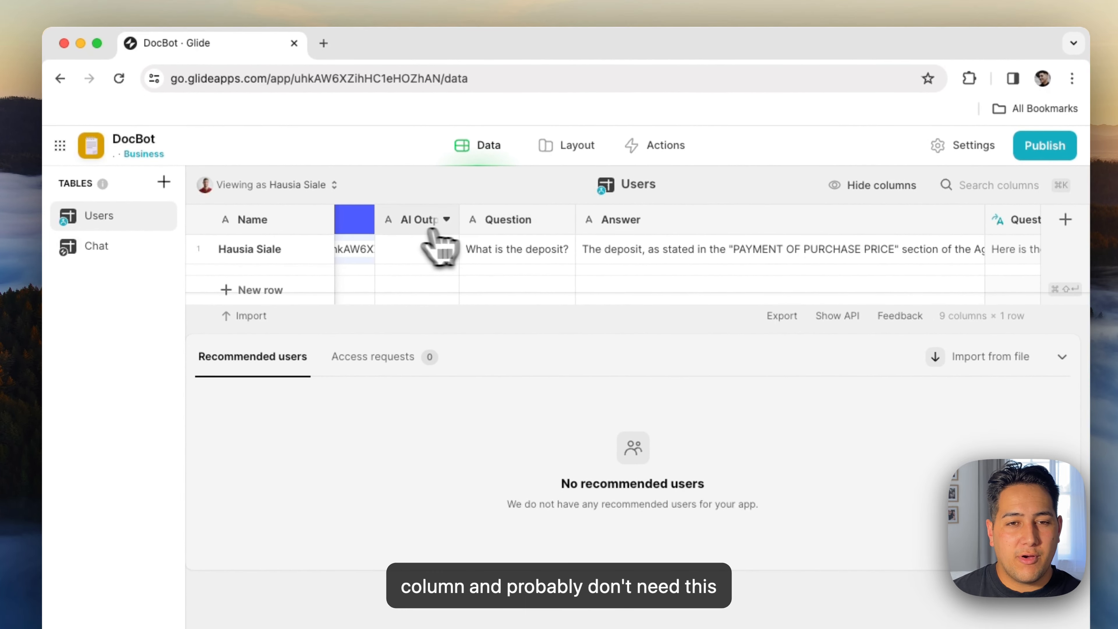
click(446, 220)
click(348, 409)
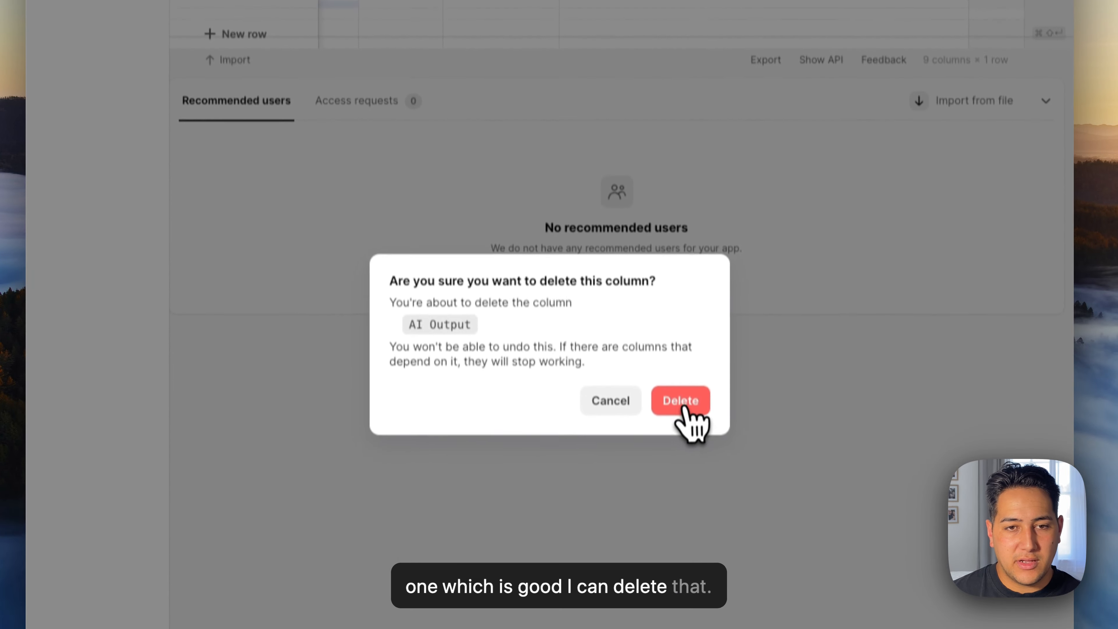
click(728, 625)
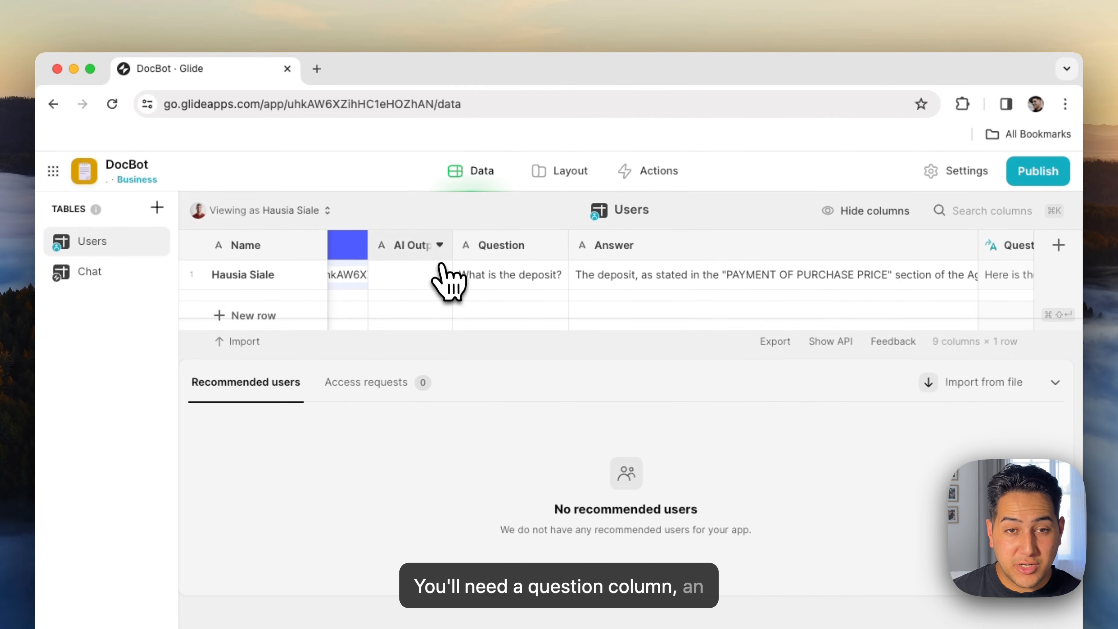
Review the template text and replacements of the Question + Input column in the Users table.
scroll(676, 258, right, 3)
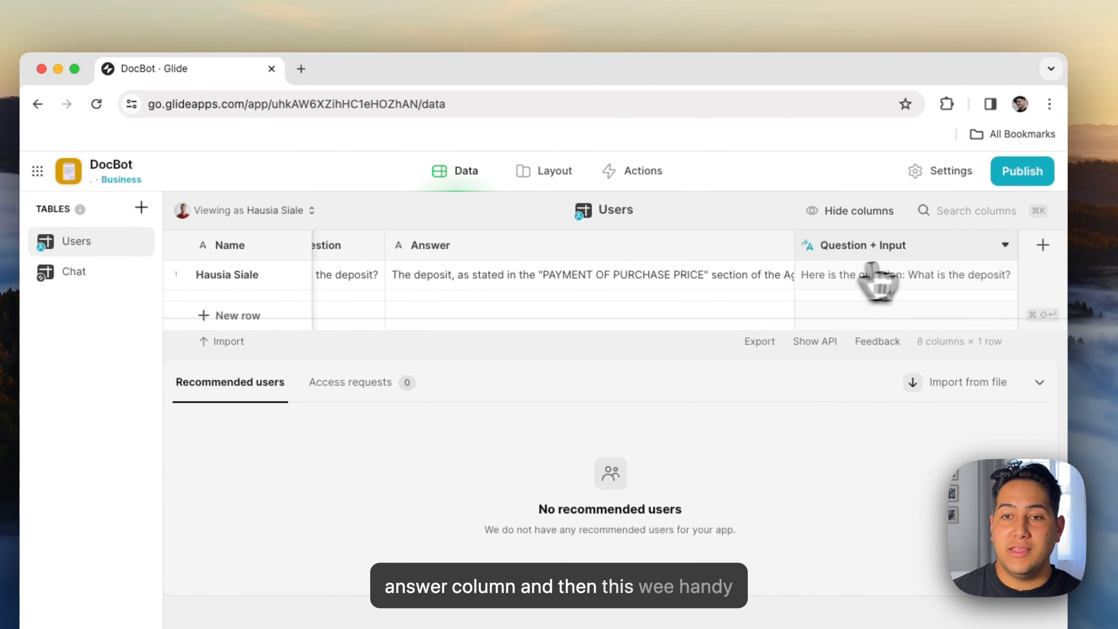
double_click(942, 253)
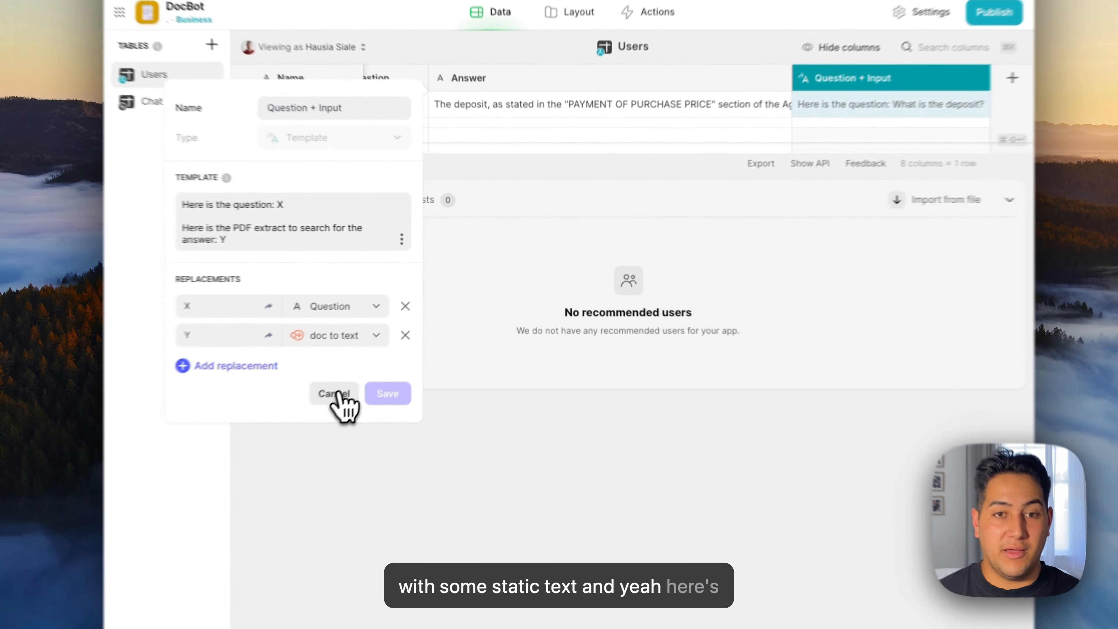
click(432, 329)
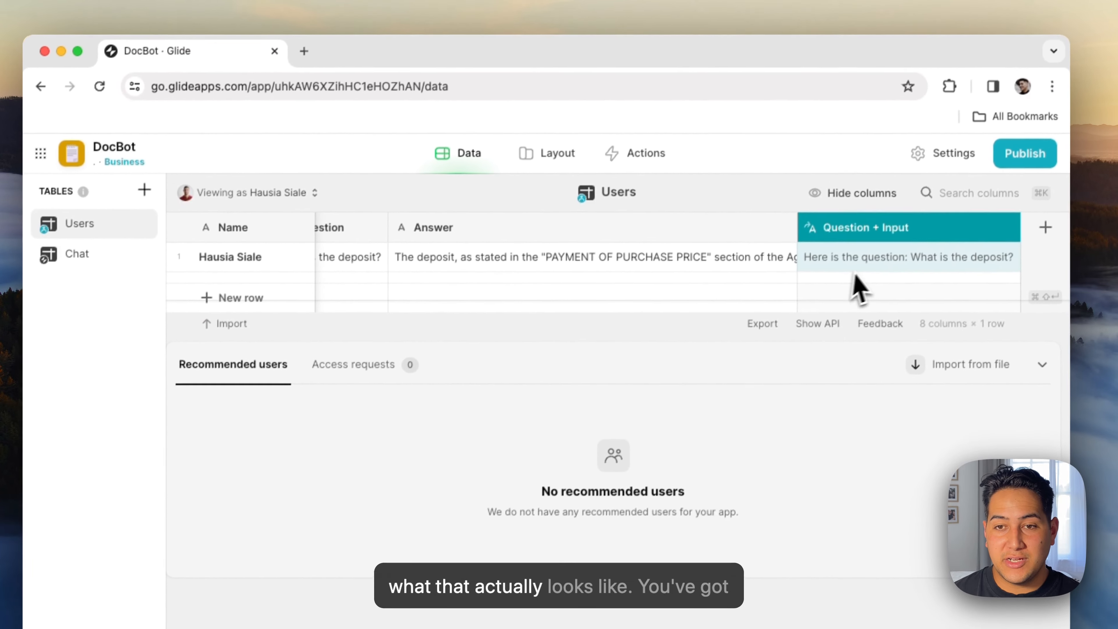
Read the full Question + Input value of the first row, and examine the Y replacement in that column's template.
click(717, 166)
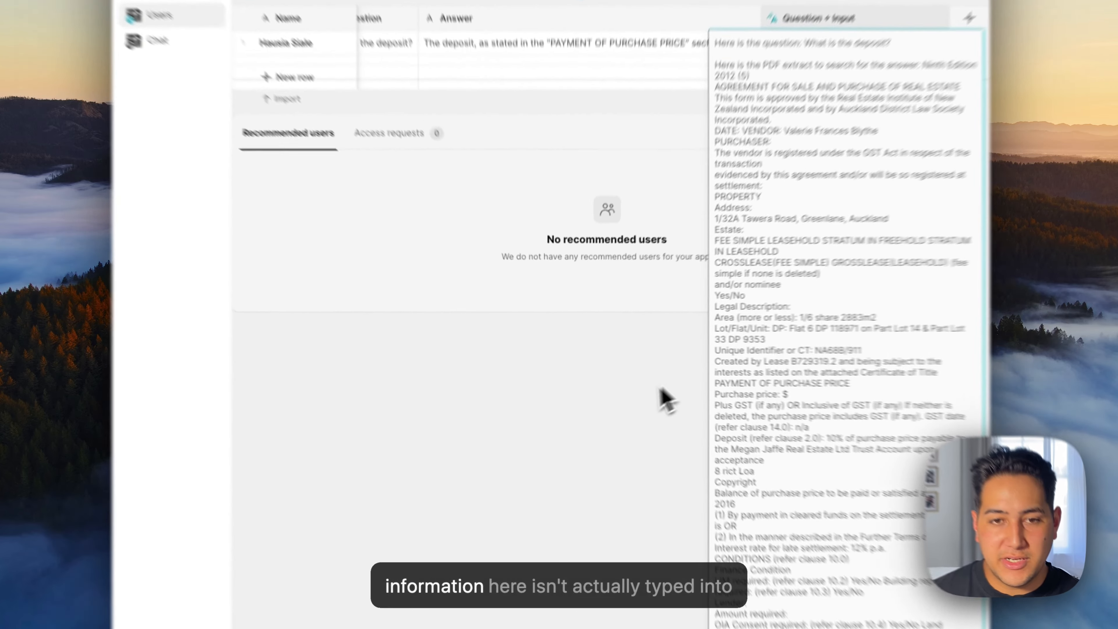
click(625, 370)
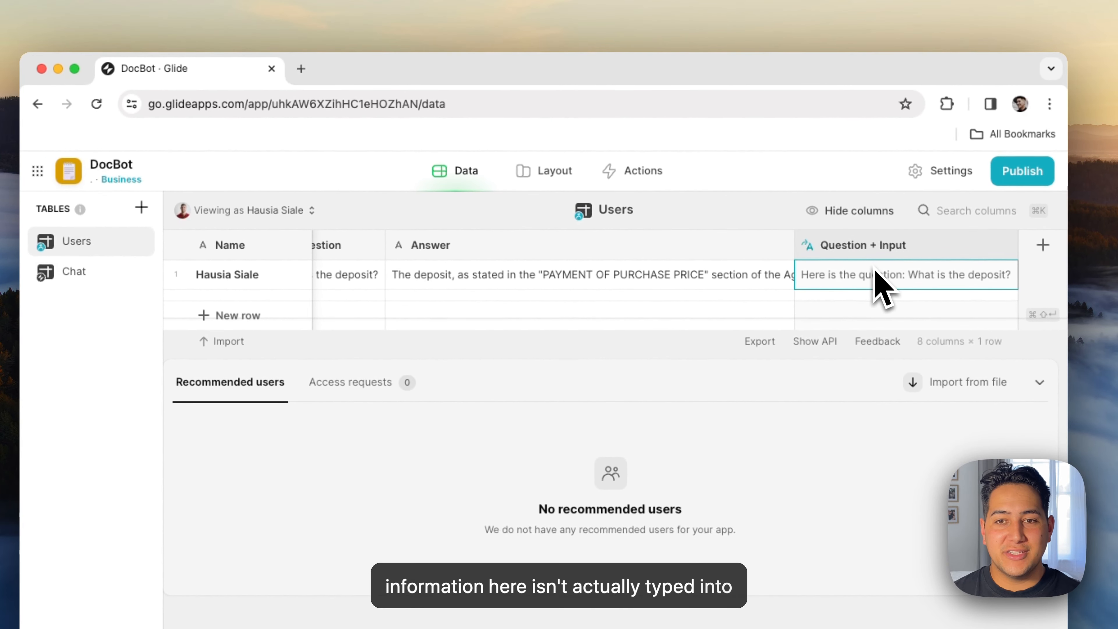
double_click(877, 271)
double_click(879, 247)
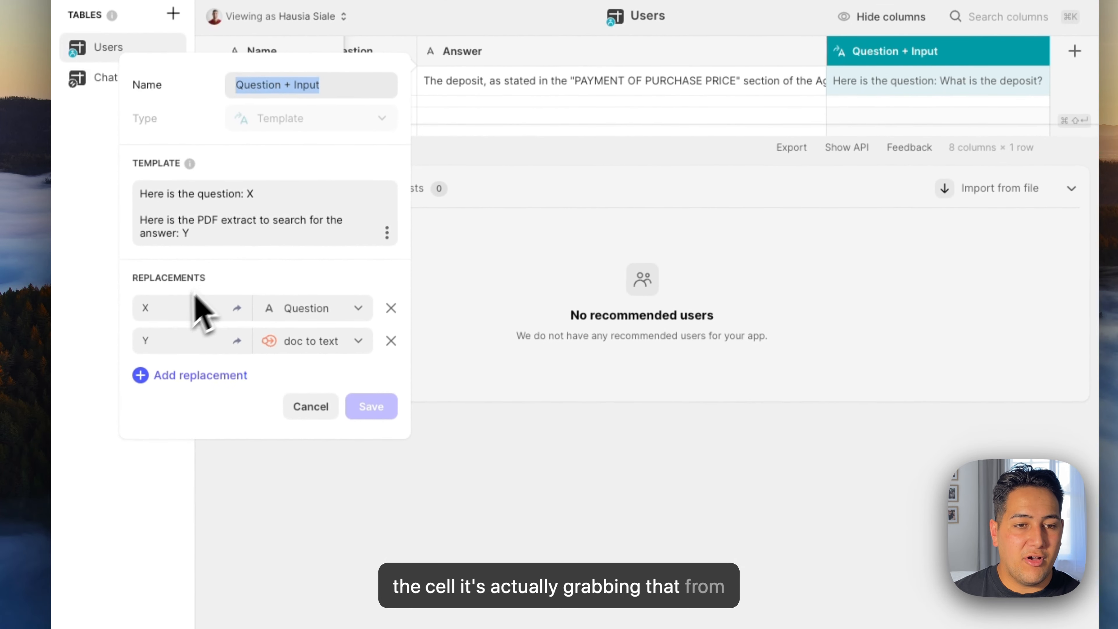
double_click(174, 325)
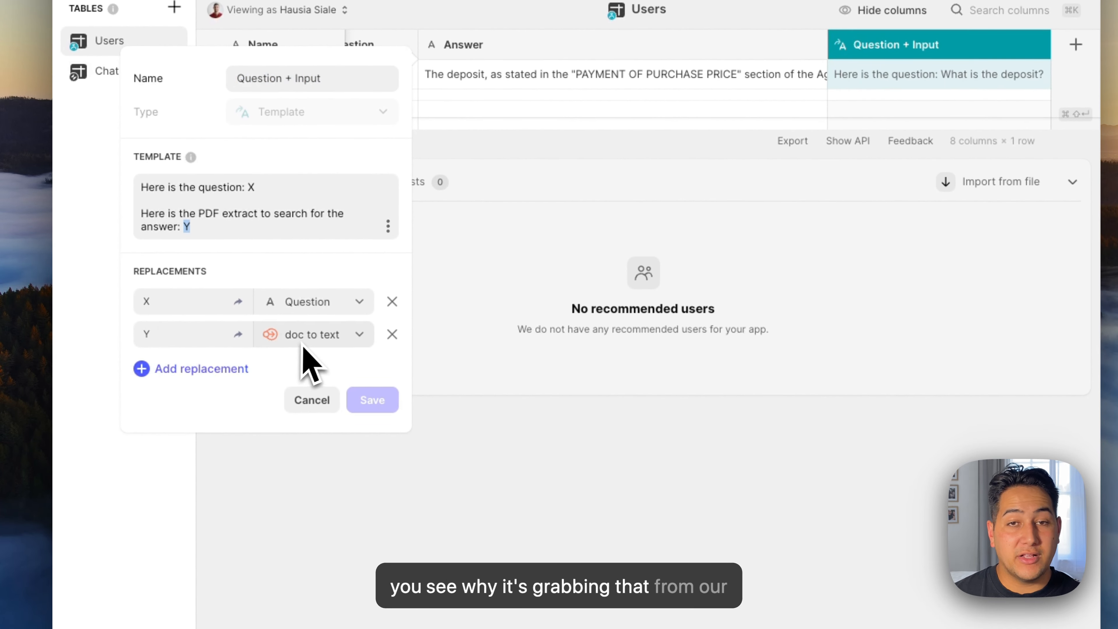
Remove the document from the app preview's Document file picker and upload the sale and purchase agreement from the Downloads folder.
click(325, 400)
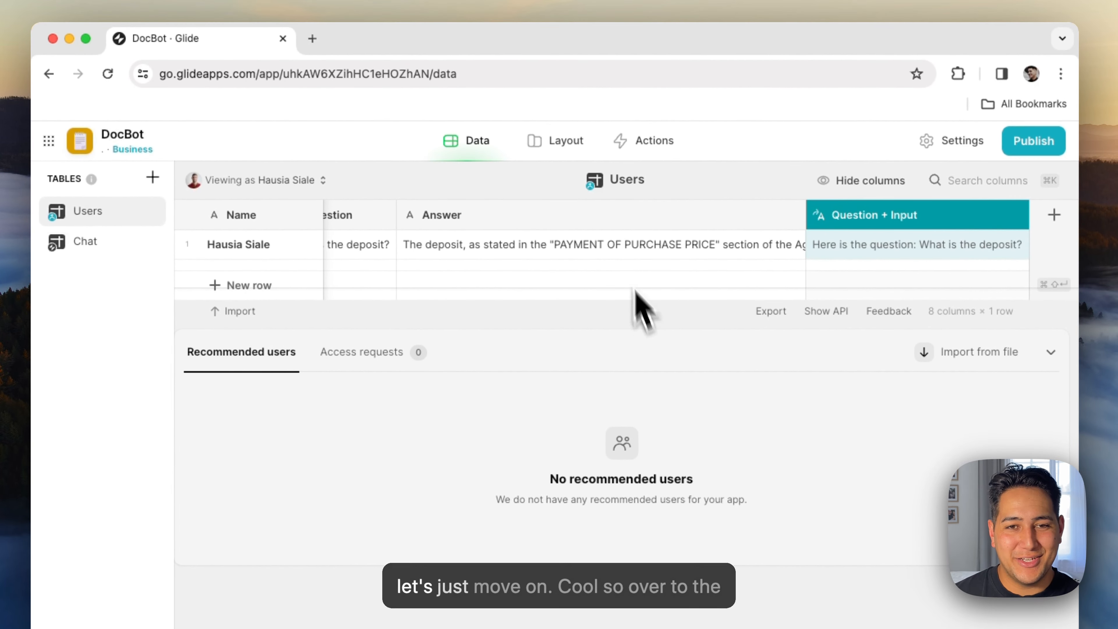
scroll(581, 245, left, 5)
click(563, 143)
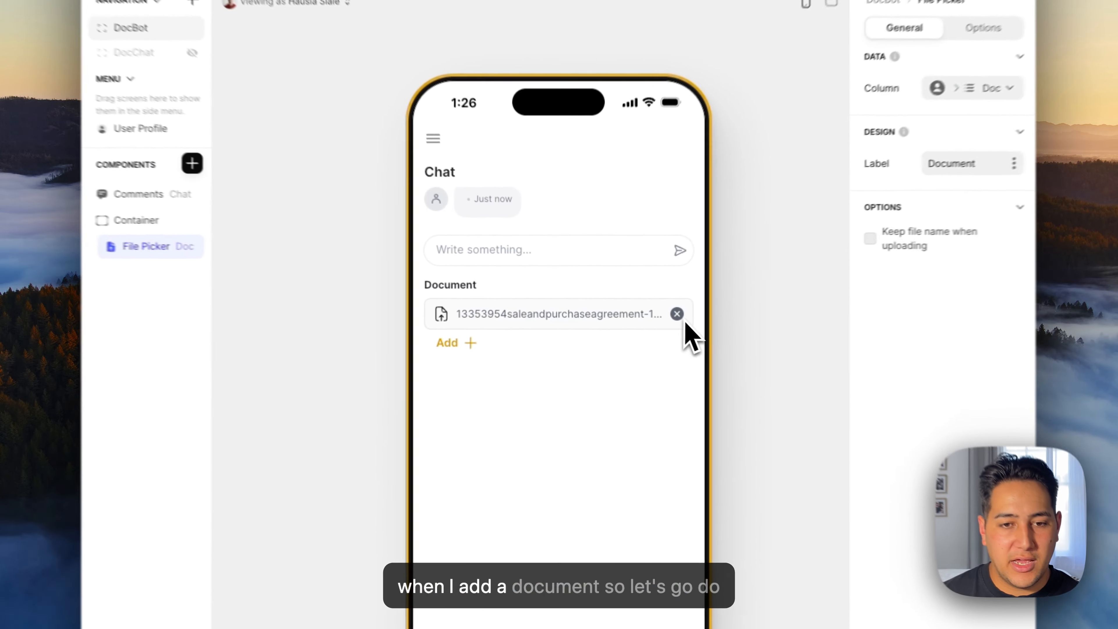
click(624, 302)
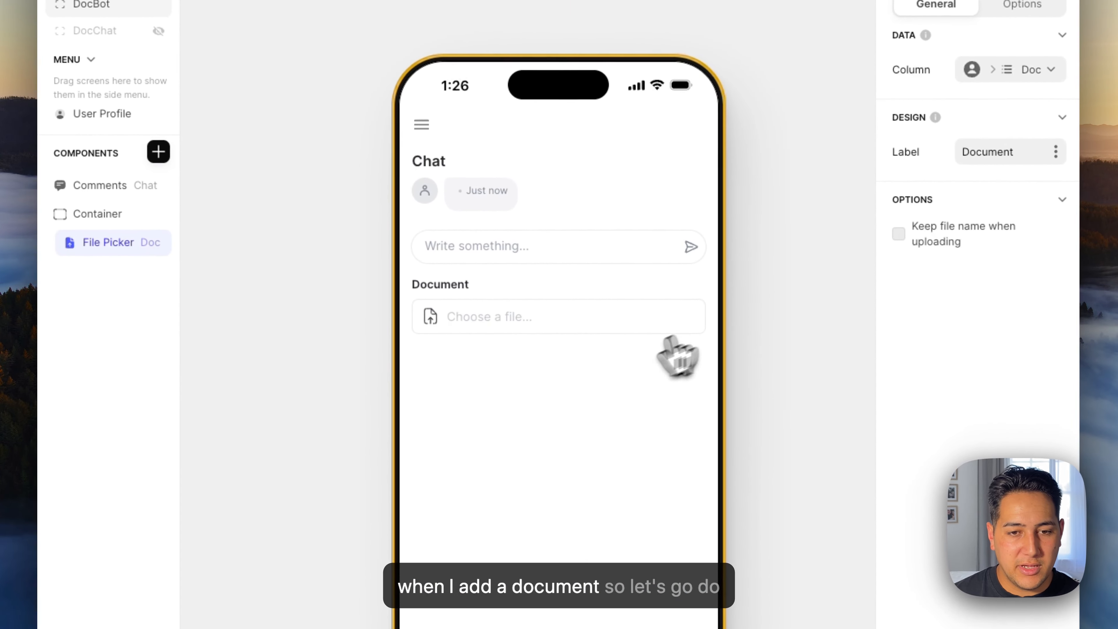
click(489, 323)
scroll(438, 353, down, 5)
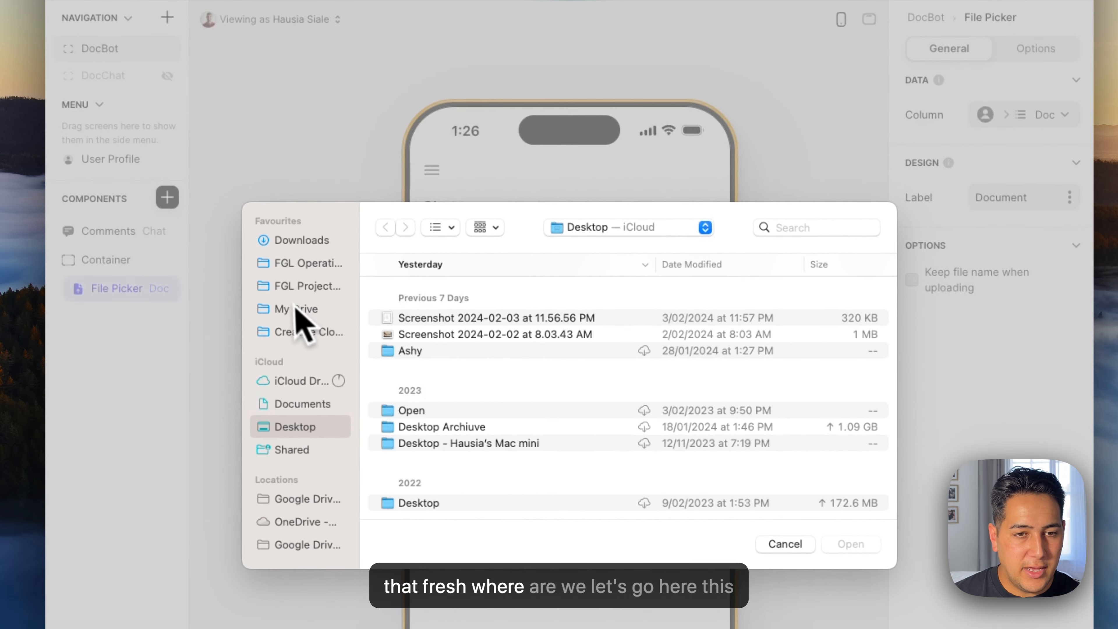
click(333, 242)
double_click(499, 322)
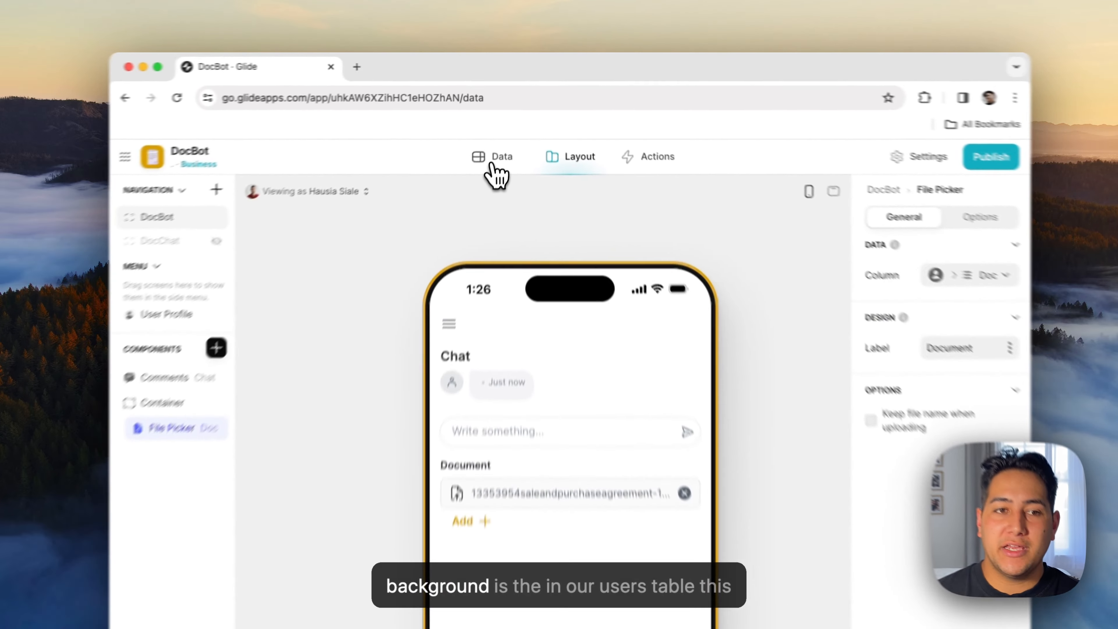
Read through the full doc to text value of the first row in the Users table.
click(516, 112)
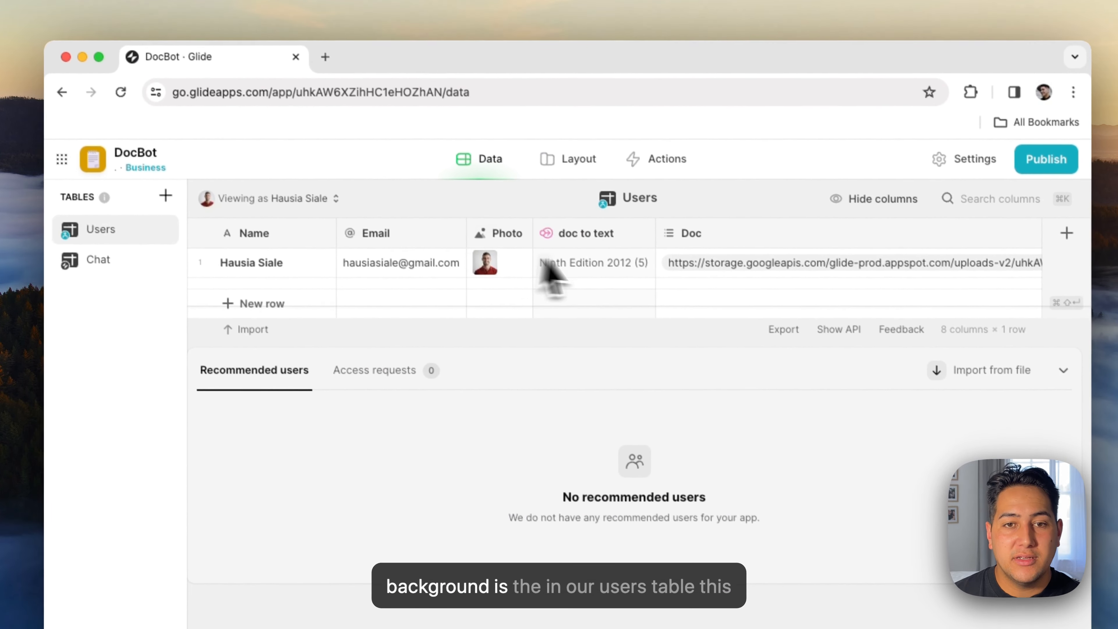
scroll(627, 258, right, 2)
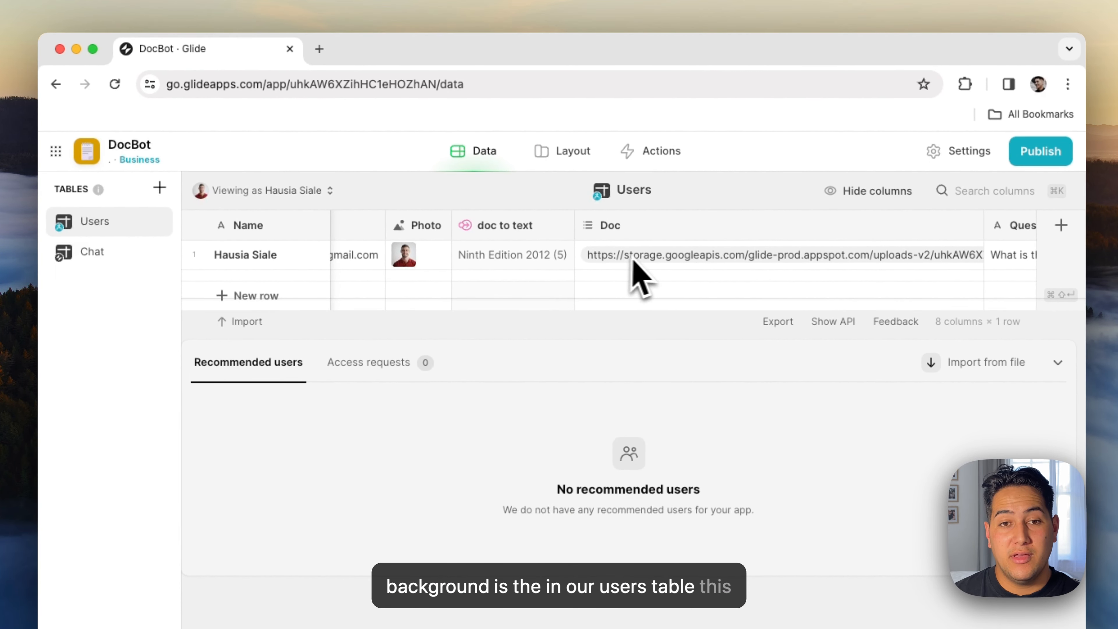
click(516, 234)
click(649, 434)
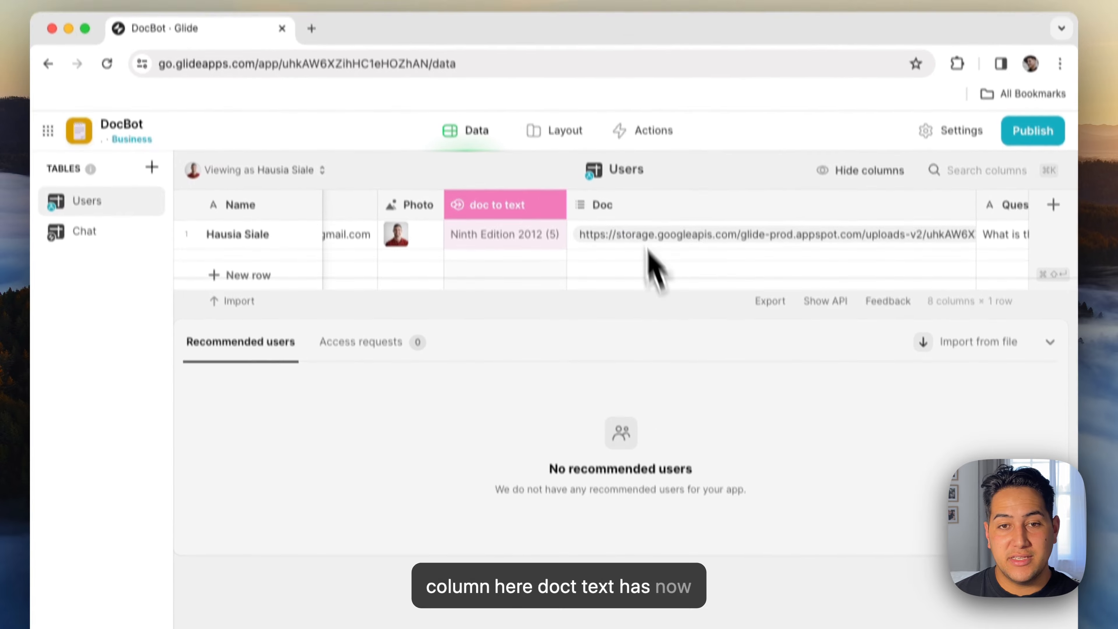
click(531, 270)
scroll(584, 322, down, 20)
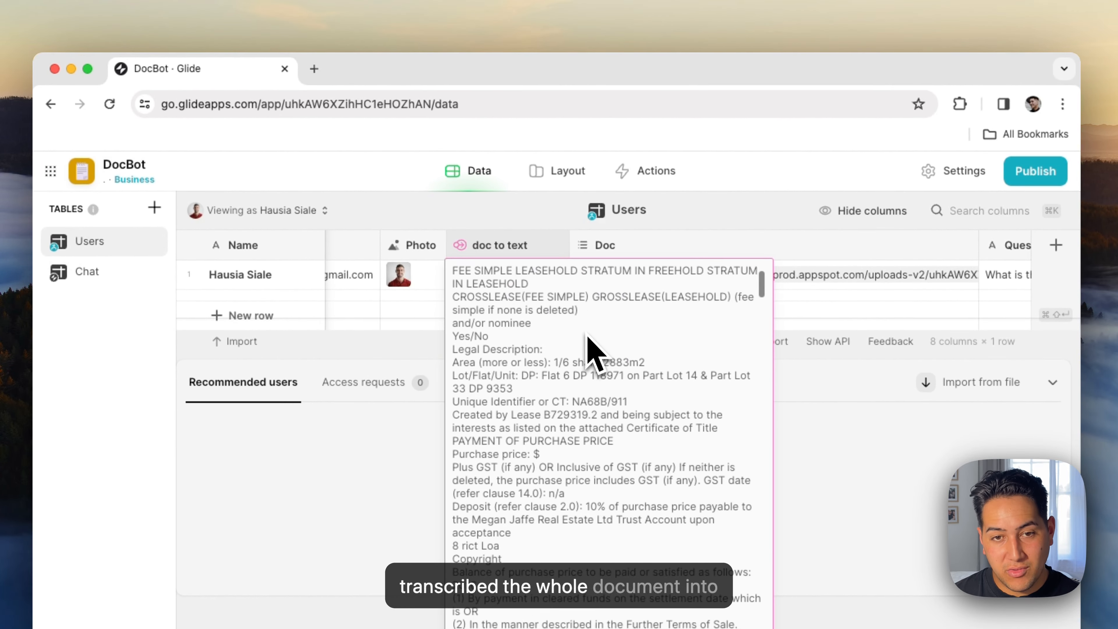
scroll(587, 338, down, 15)
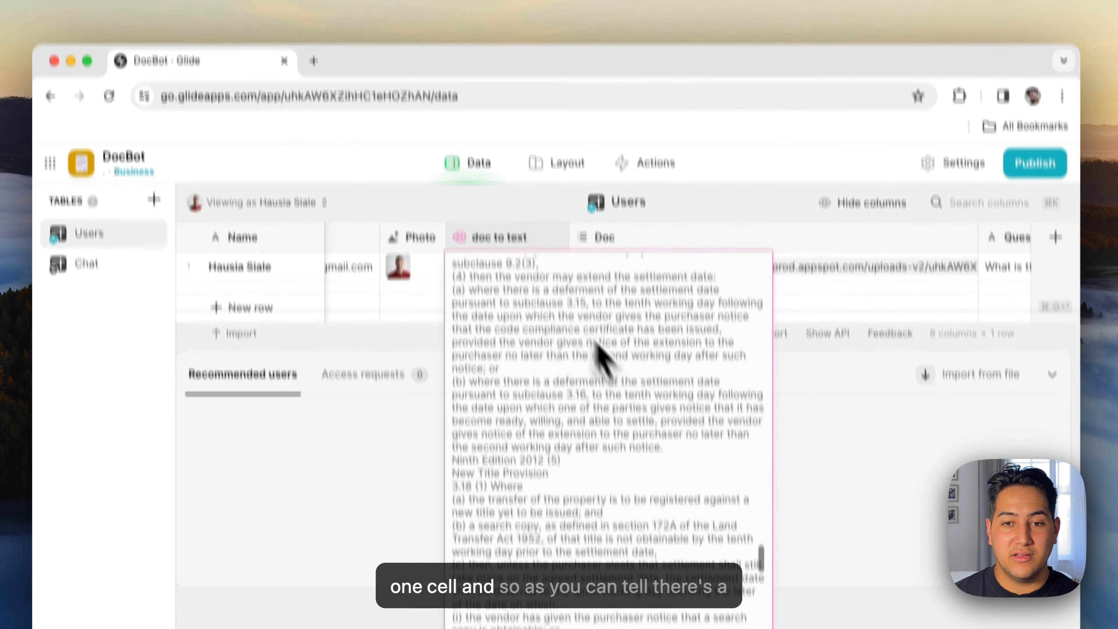
click(838, 502)
double_click(535, 275)
scroll(620, 496, down, 20)
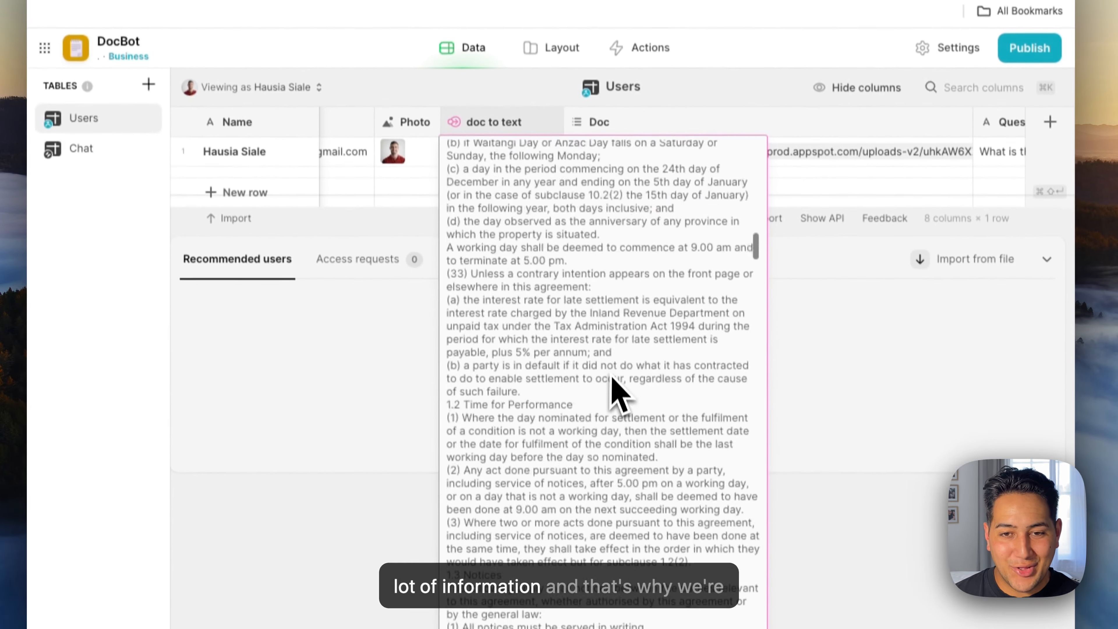
click(832, 520)
In the app preview's chat, ask the question "What is the vendors/owner name?".
click(546, 123)
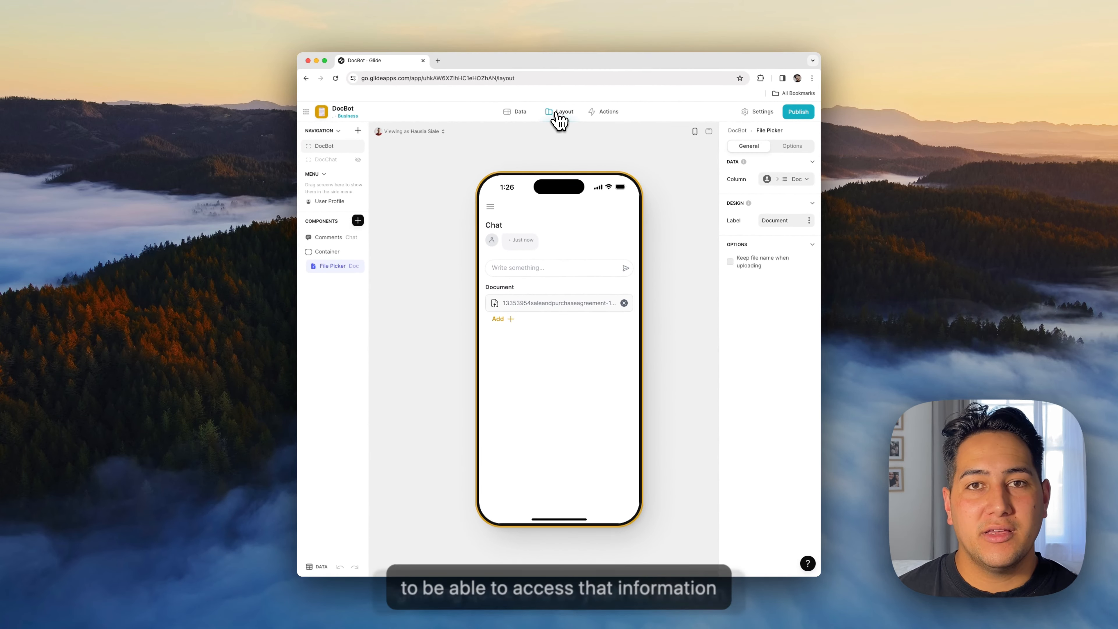
click(533, 267)
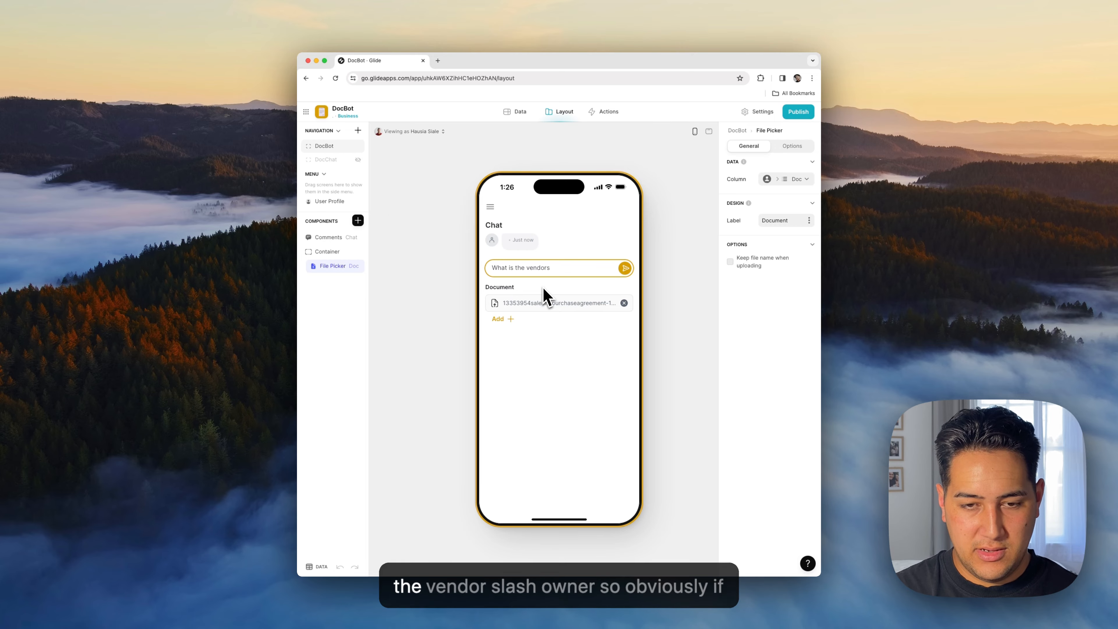
click(553, 267)
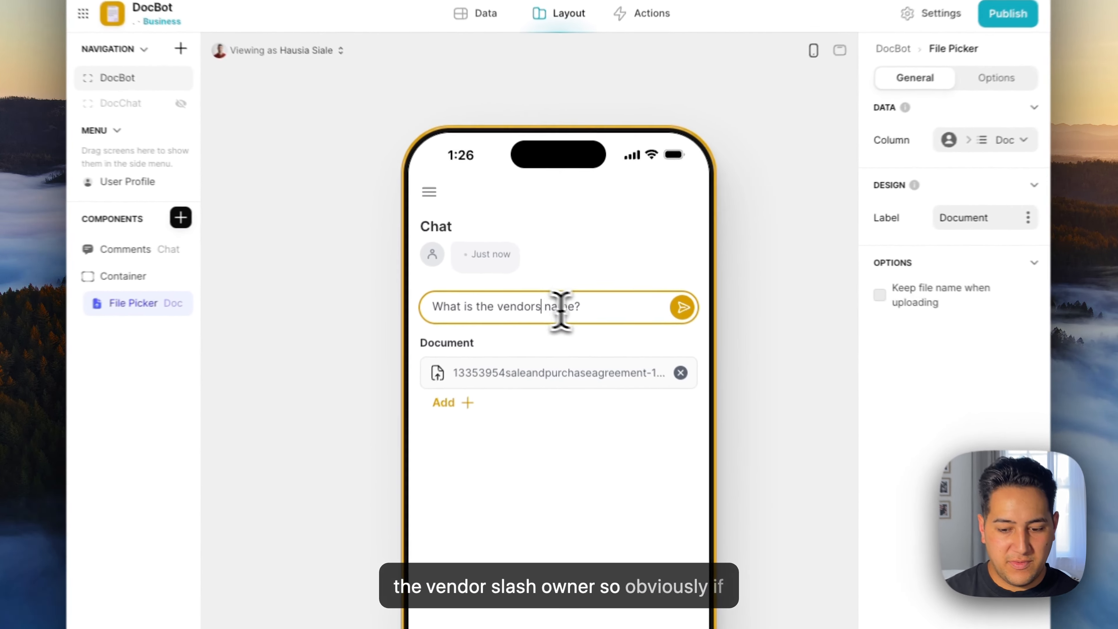
text(/owner)
key(Return)
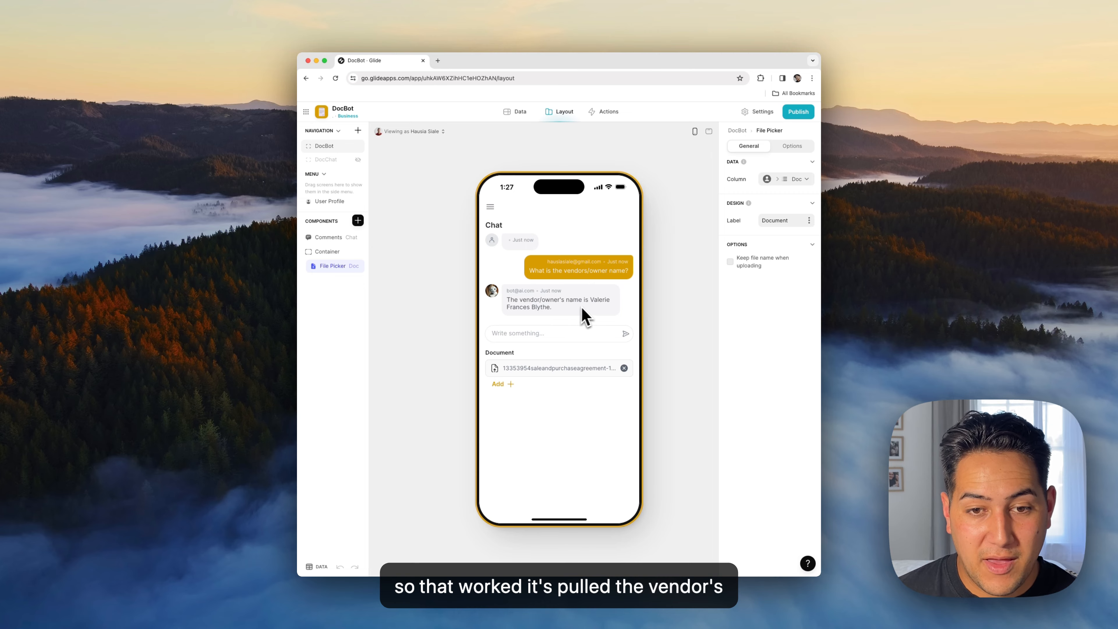
Send the chat question "When does the deposit need to be paid?" in the app preview.
click(584, 337)
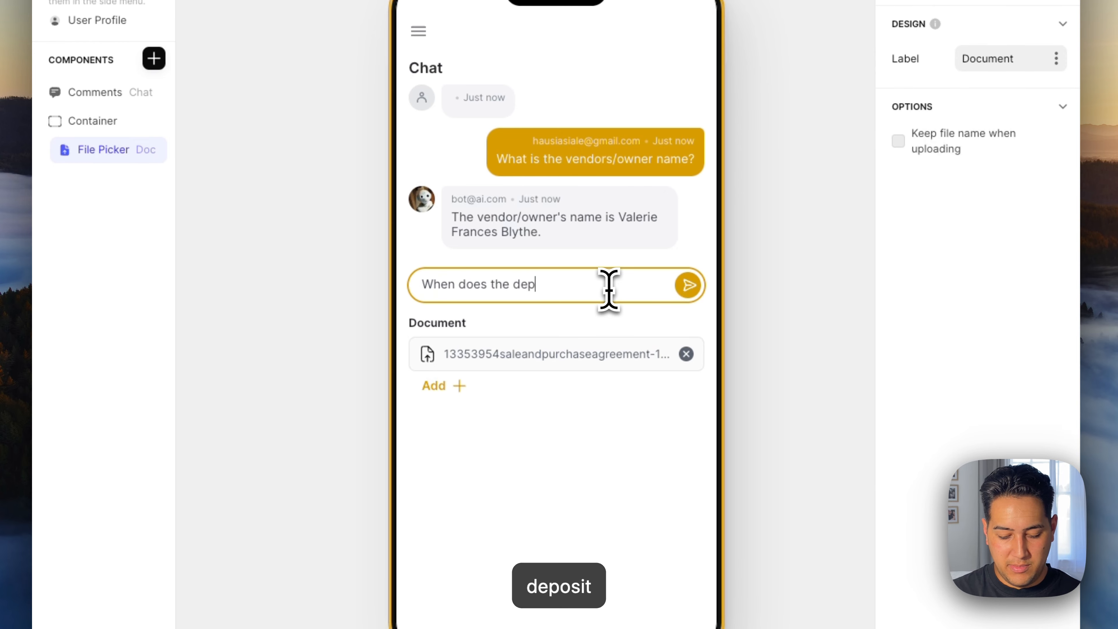
text(osit need to be paid)
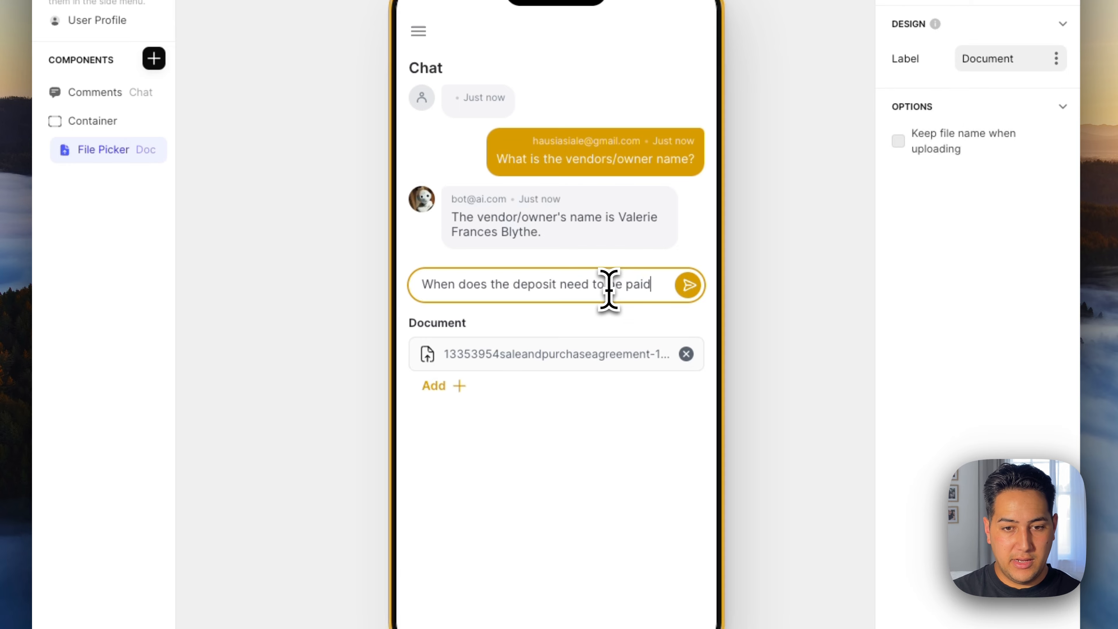
text(?)
key(Return)
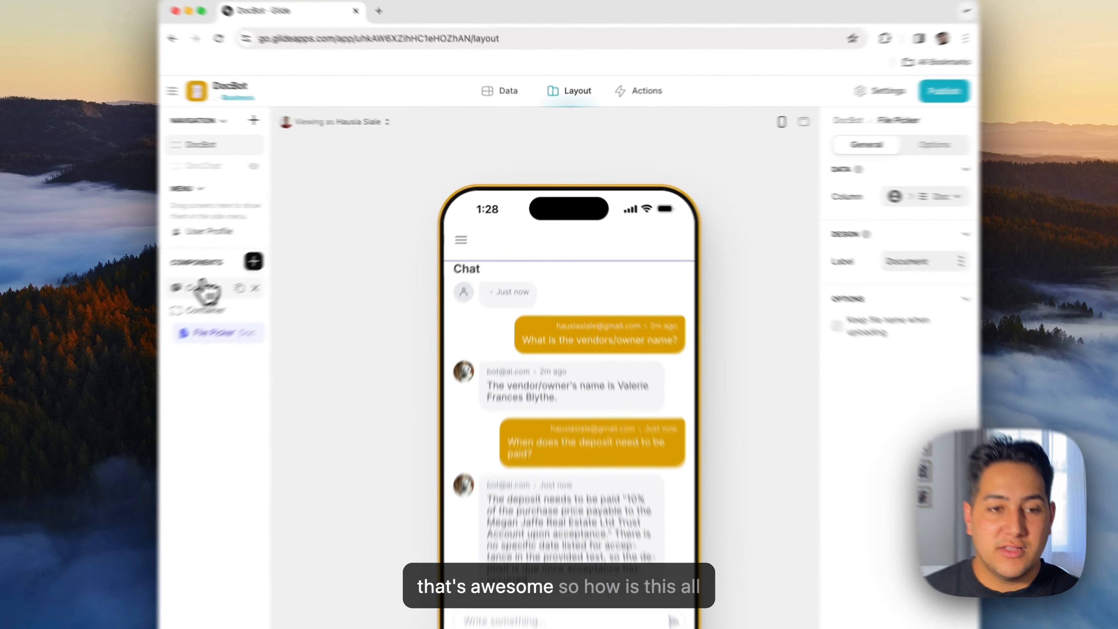
Examine the Comments component's data settings and after-submit action, and check the app's list of actions.
click(328, 237)
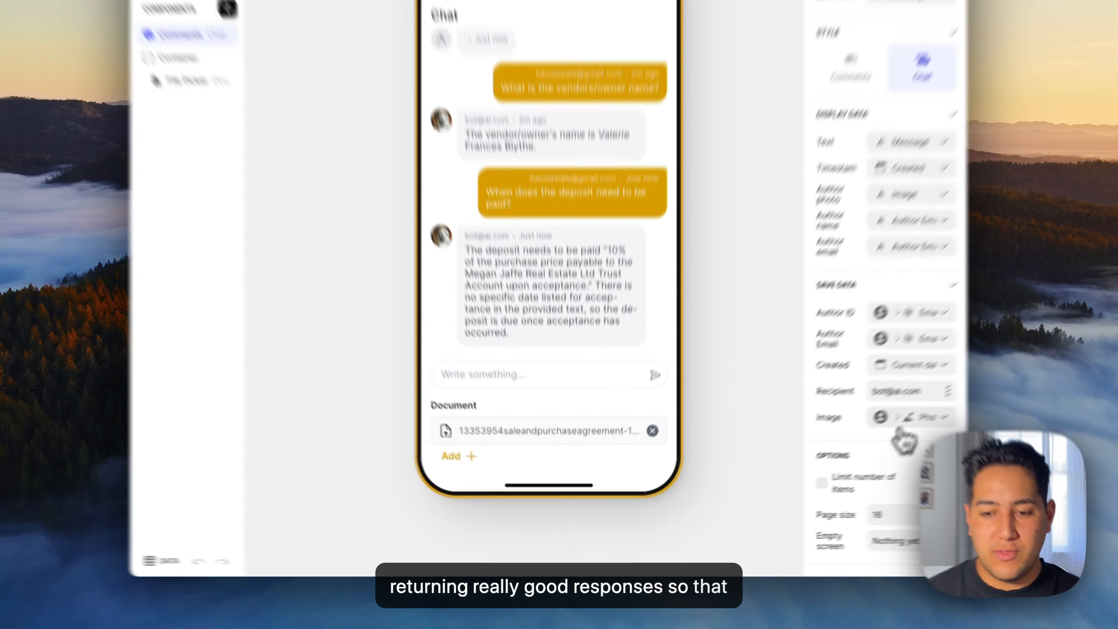
scroll(754, 514, down, 3)
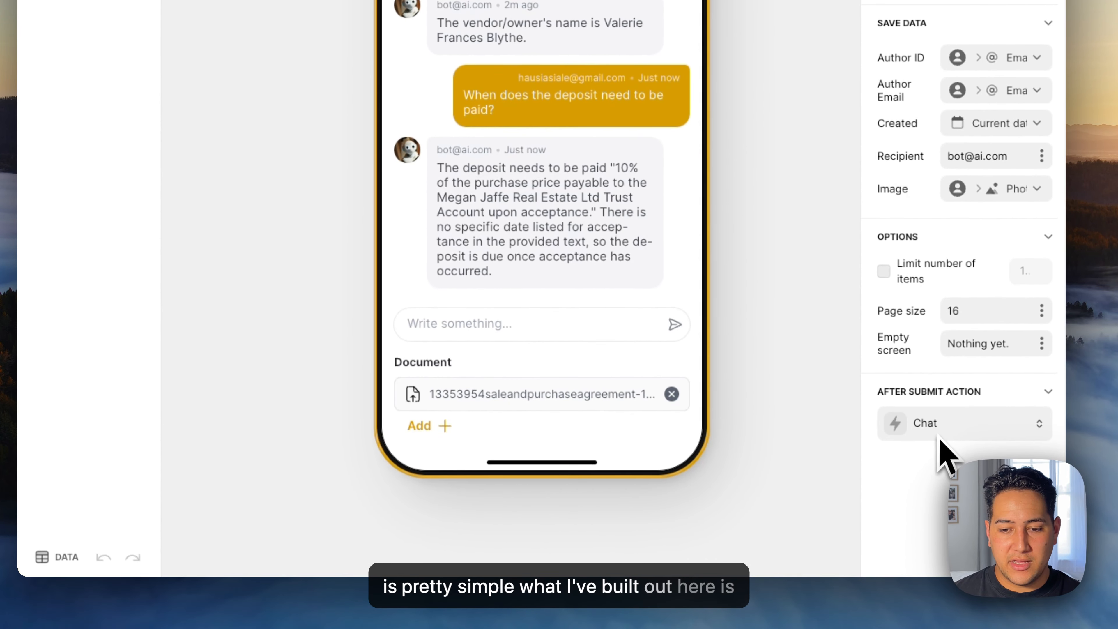
click(979, 431)
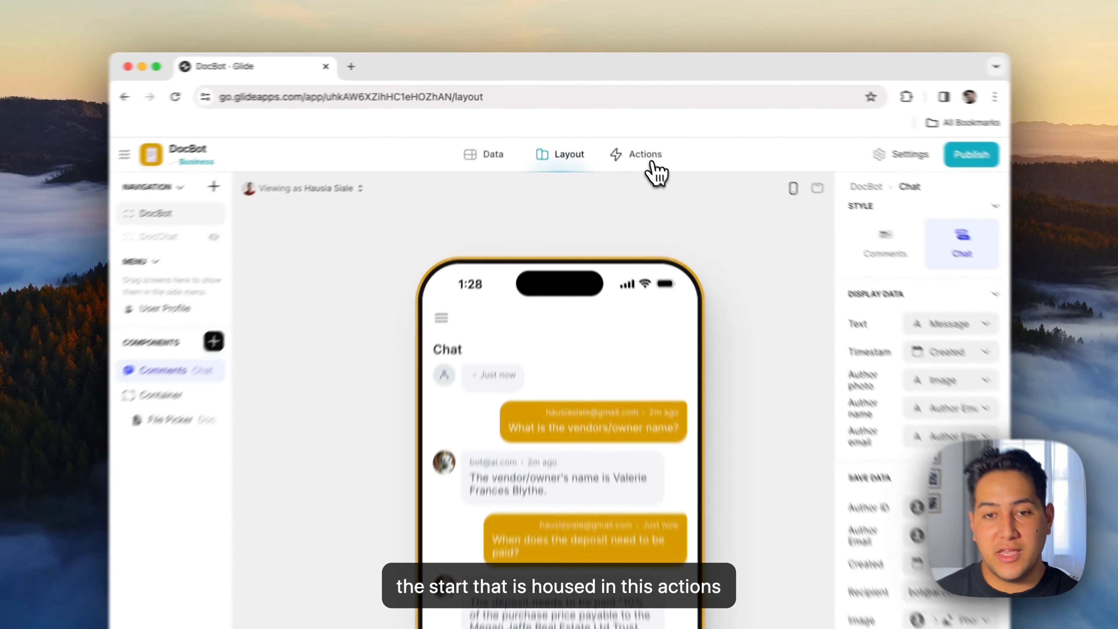
click(612, 115)
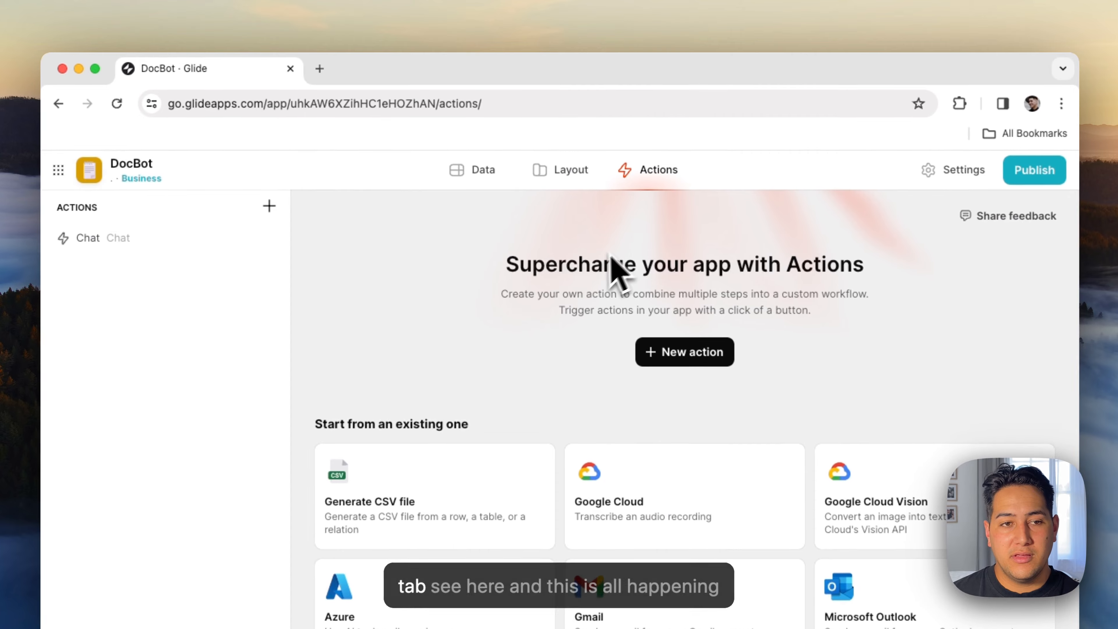
Return to the app layout and send the chat question "What is the purchasers lawyers name?".
click(544, 175)
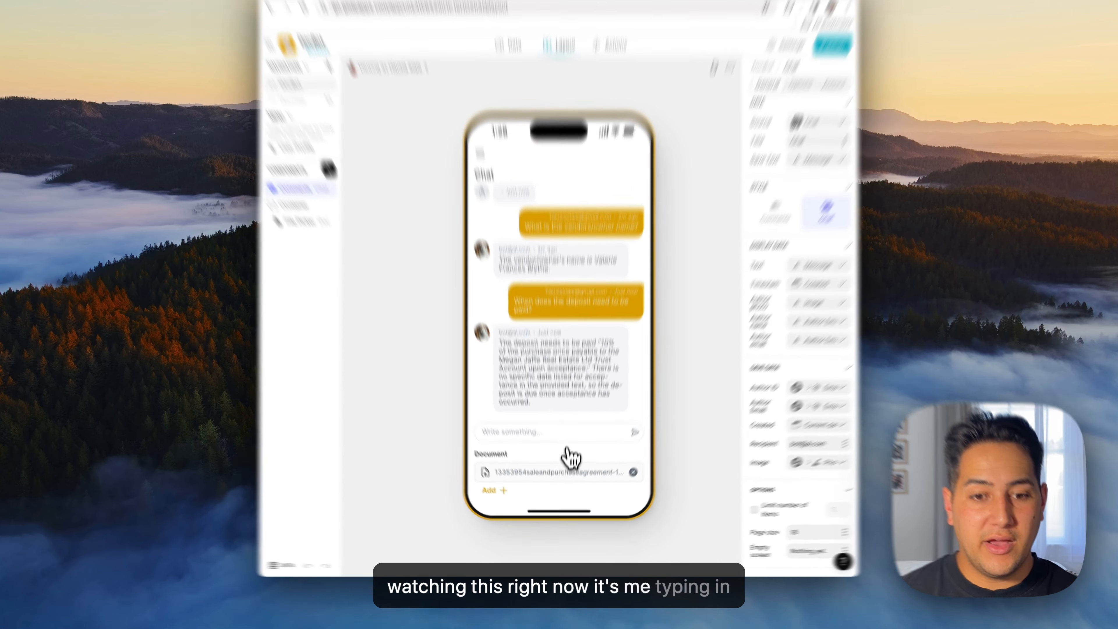
click(567, 453)
text(What is the)
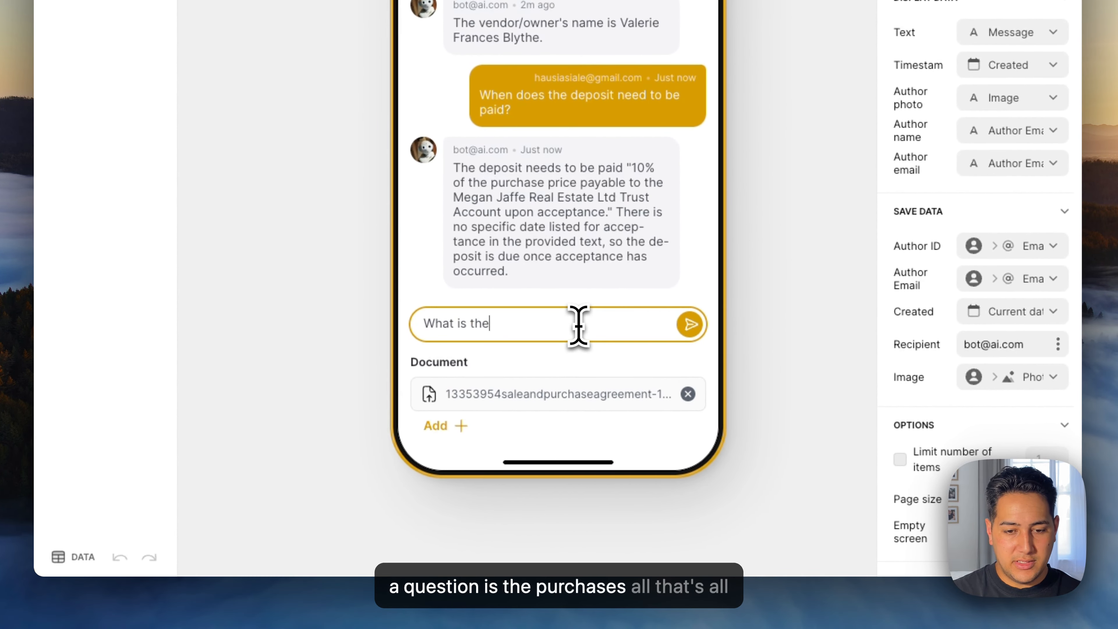
text( purcahse)
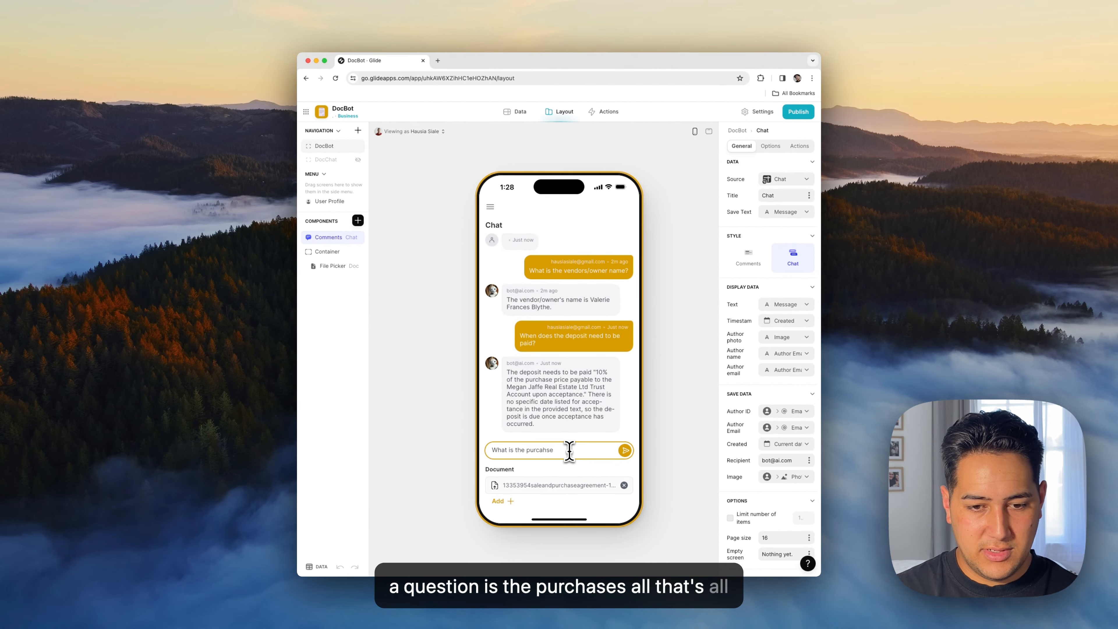
text(ha)
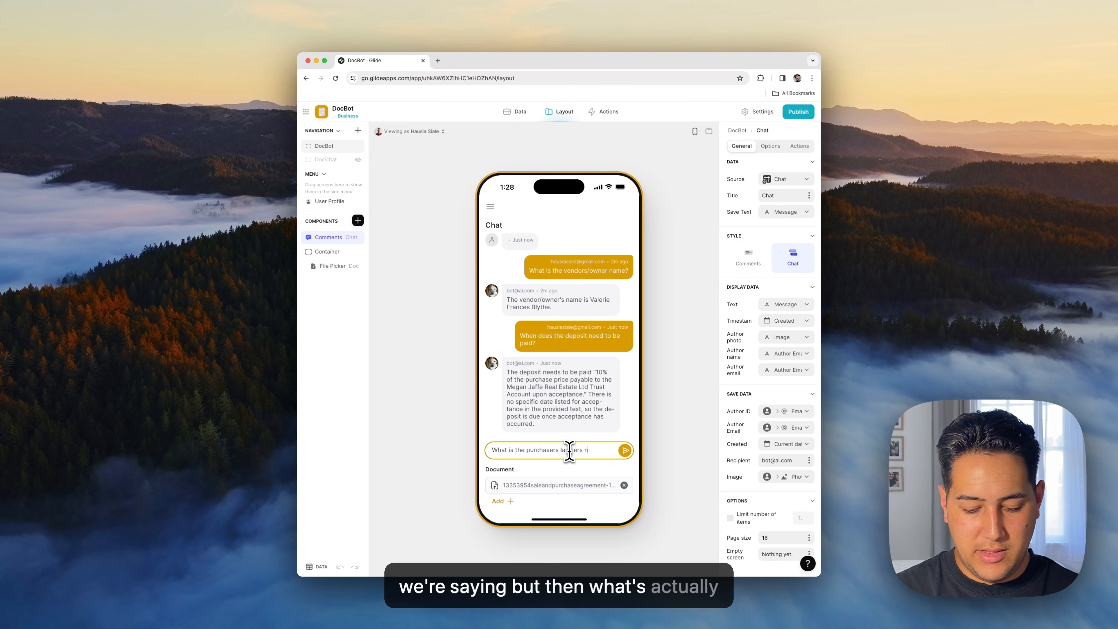
key(Return)
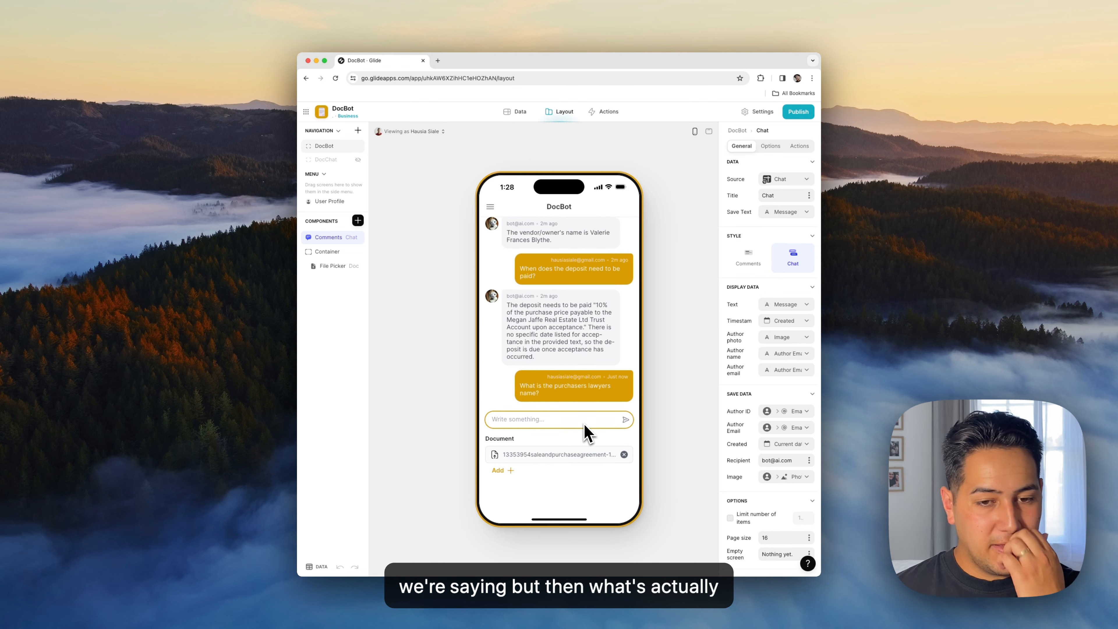
Browse the choices for the Comments component's after-submit action, including the actions for Chat, keeping the Chat action selected.
scroll(788, 463, down, 4)
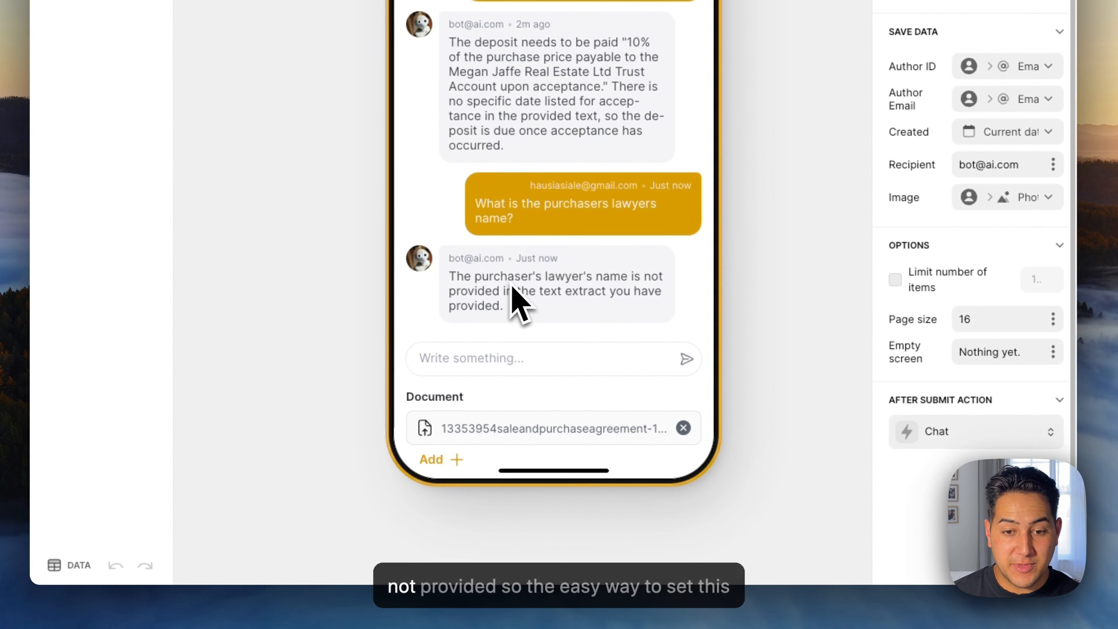
click(942, 430)
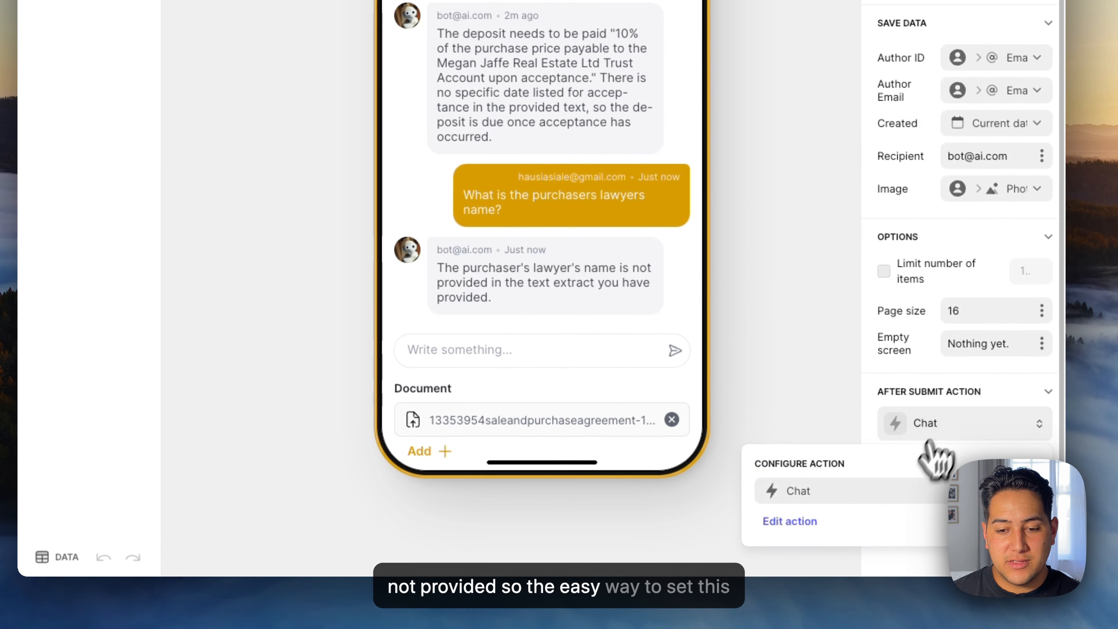
click(901, 500)
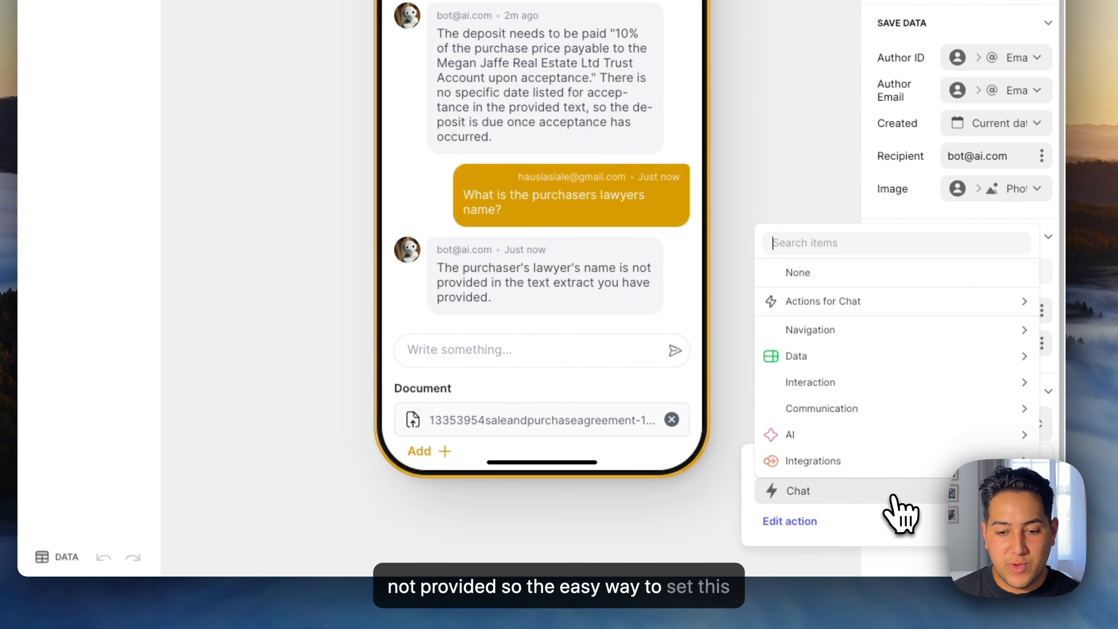
click(844, 496)
click(946, 437)
click(947, 436)
click(863, 490)
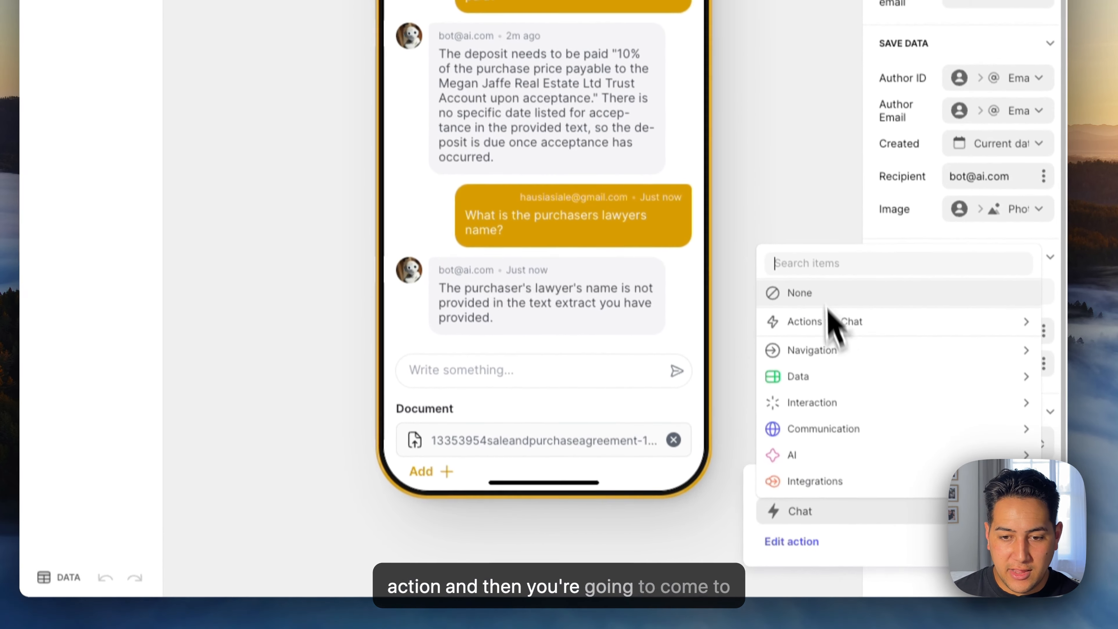
mouse_move(838, 341)
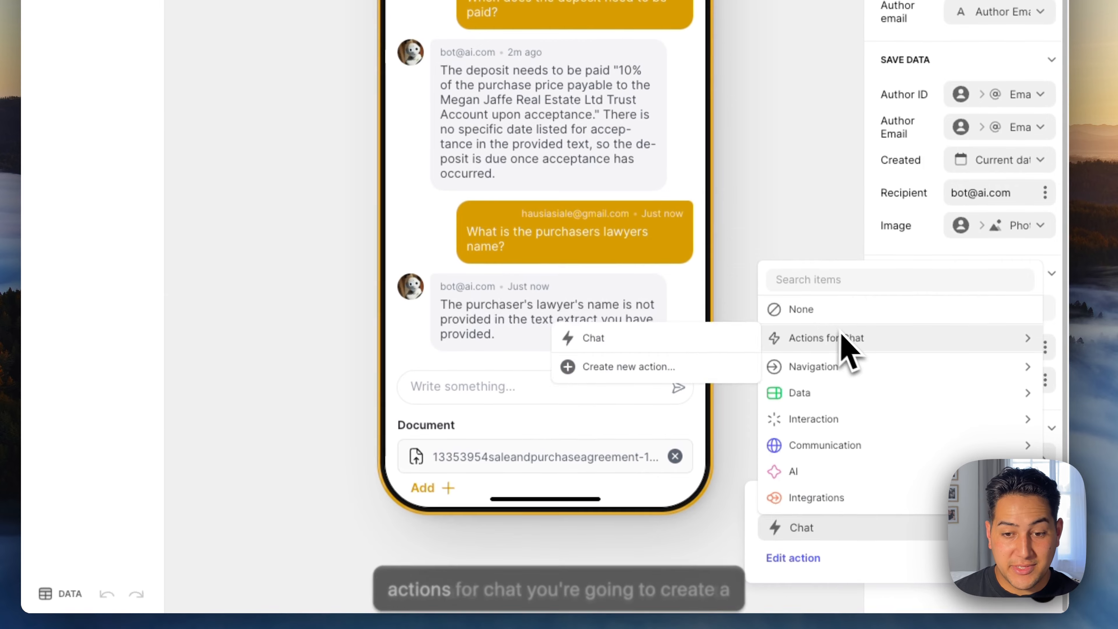
click(672, 348)
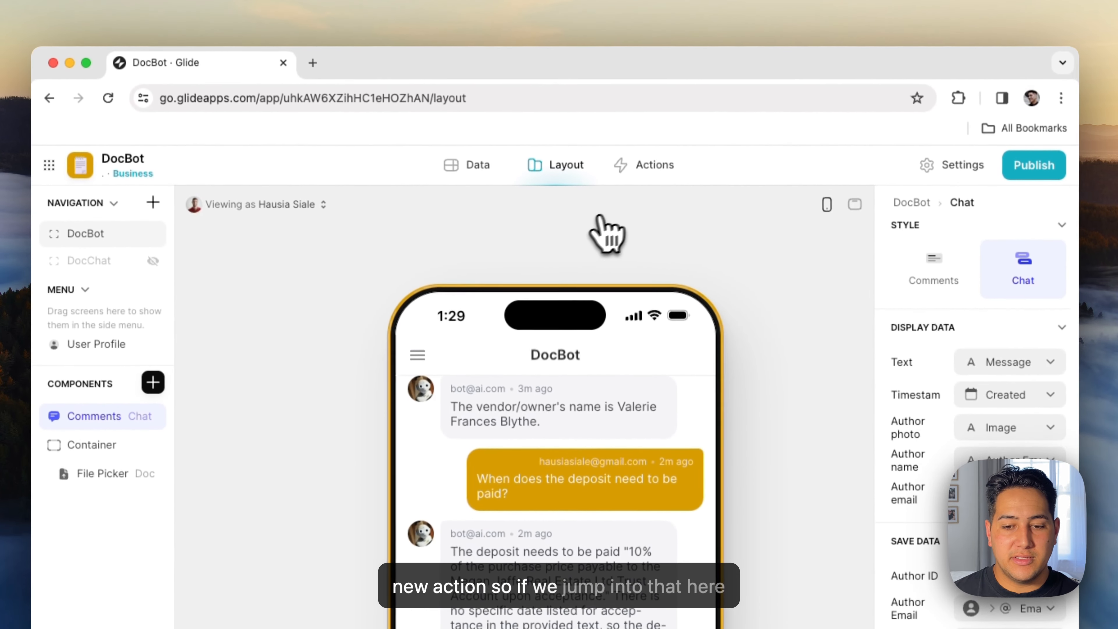
Open the Chat action's workflow and inspect the configuration of its Set column values step for the user profile.
click(654, 76)
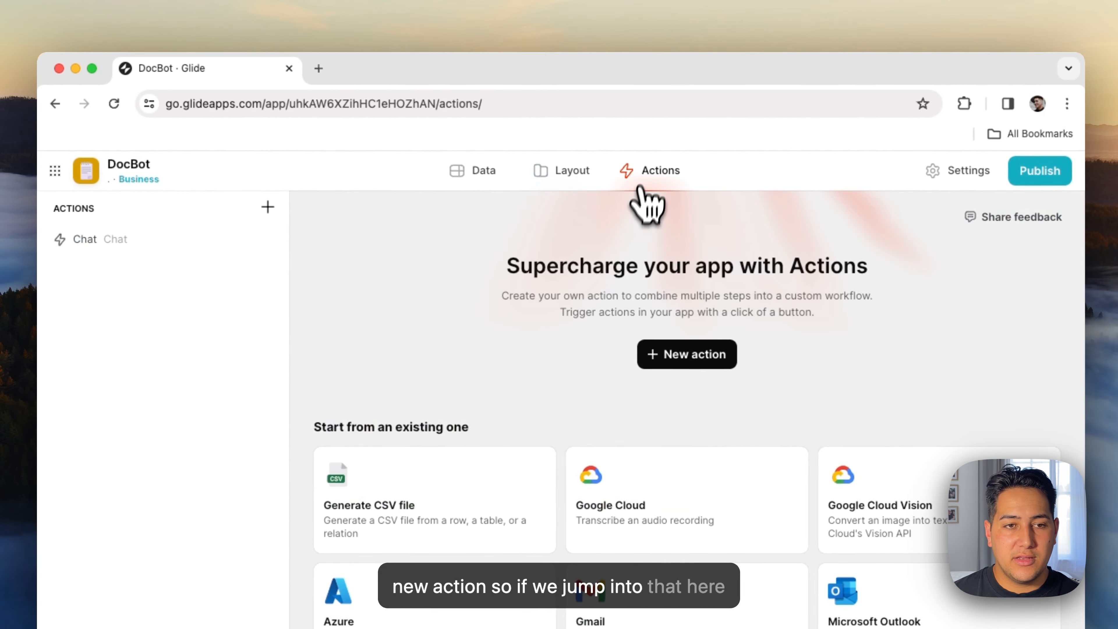
click(194, 240)
click(722, 352)
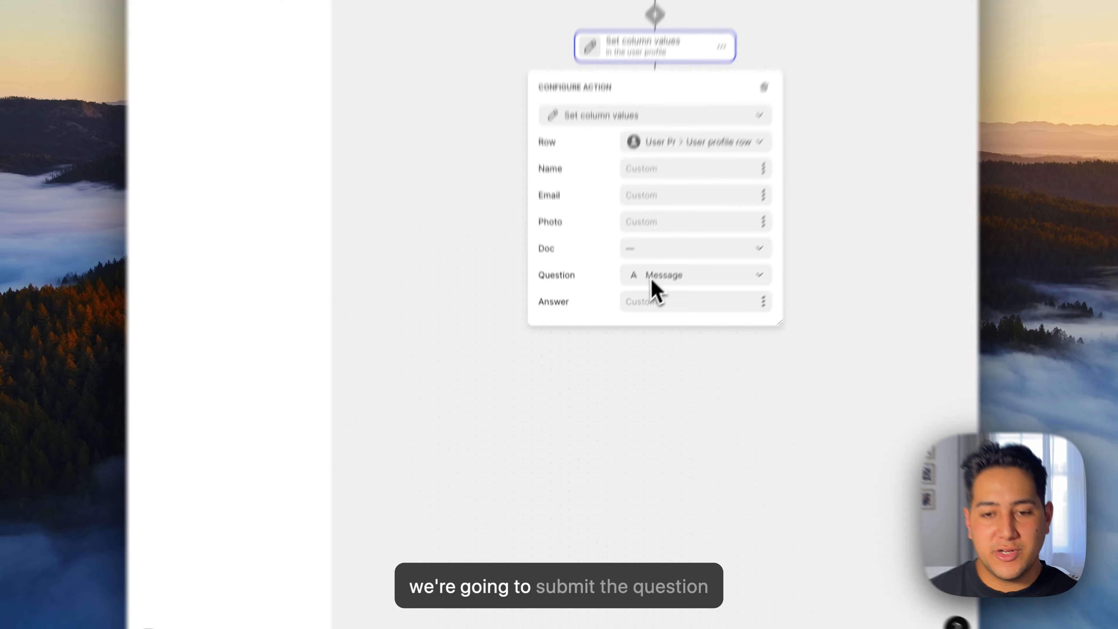
Check the value choices for Question in the Set column values step, keeping Message, and close the step's configuration.
click(653, 346)
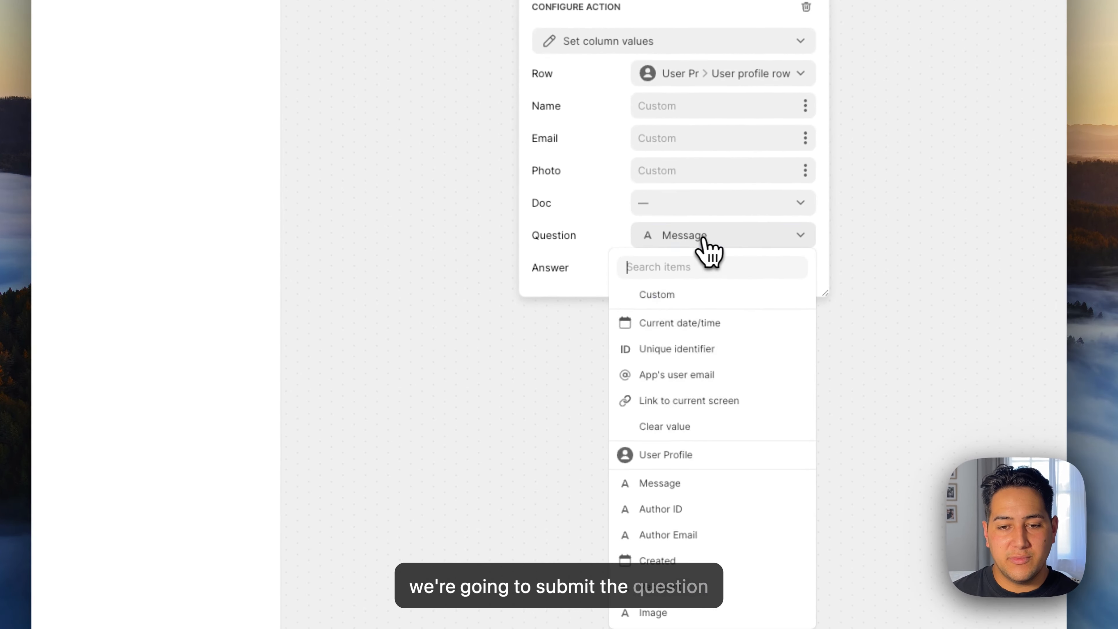
click(596, 282)
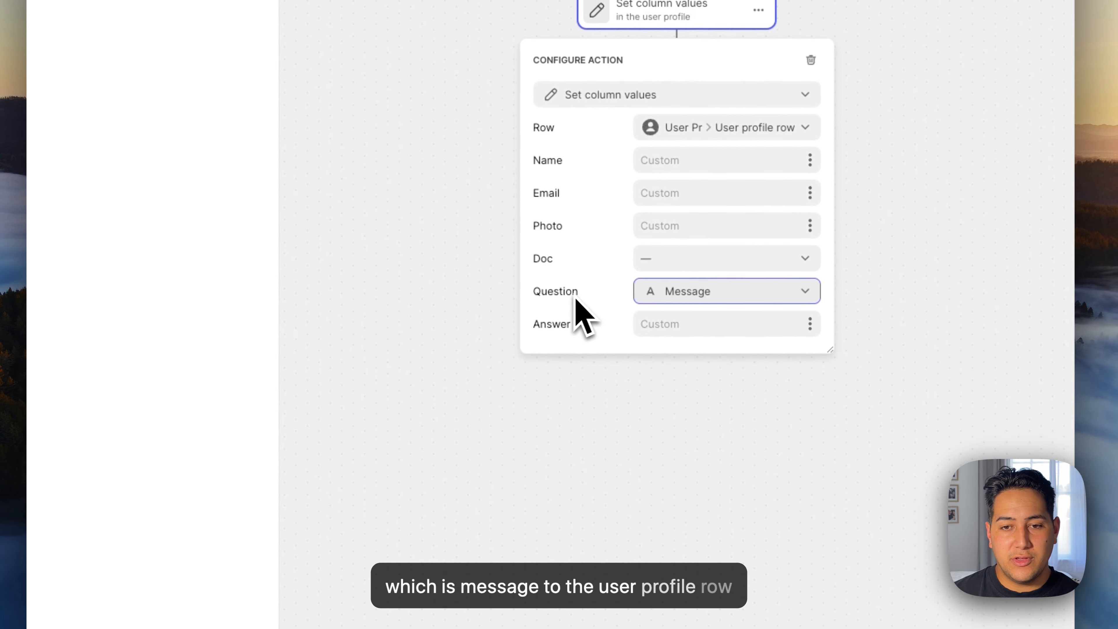
click(896, 247)
Open the Generate Text step and review its action categories, instructions and Question + Input source without changing them.
click(695, 267)
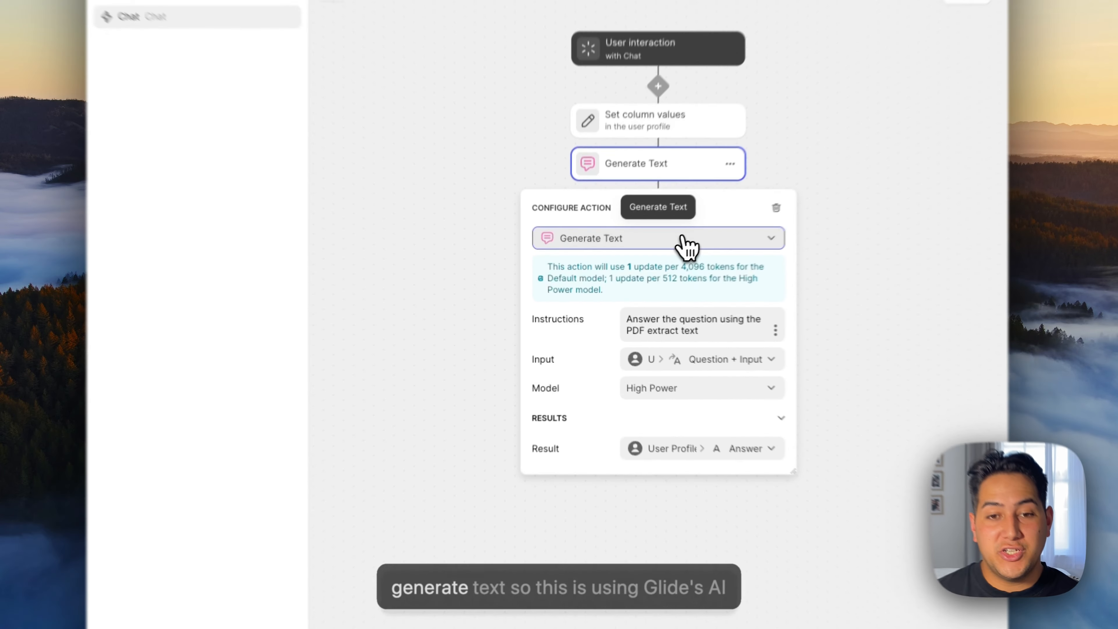
click(638, 275)
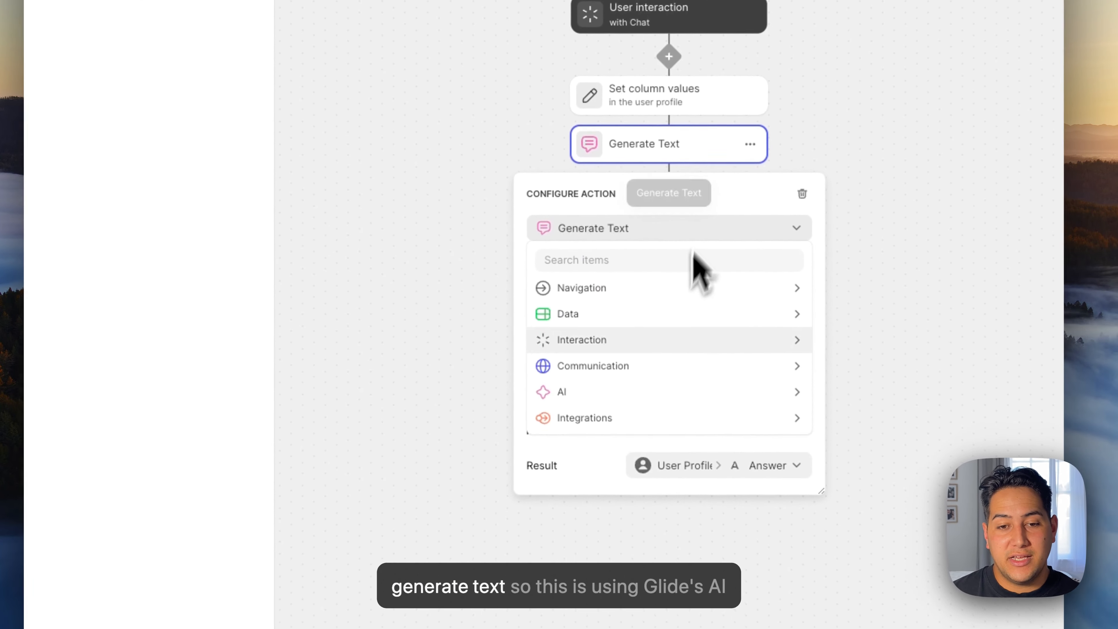
mouse_move(621, 354)
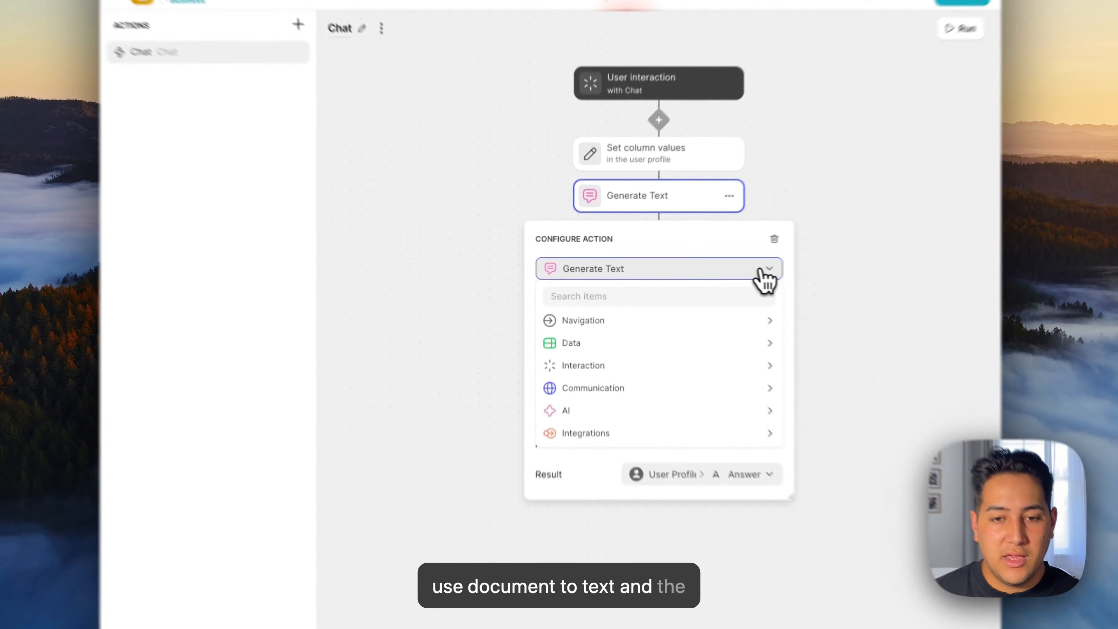
click(682, 272)
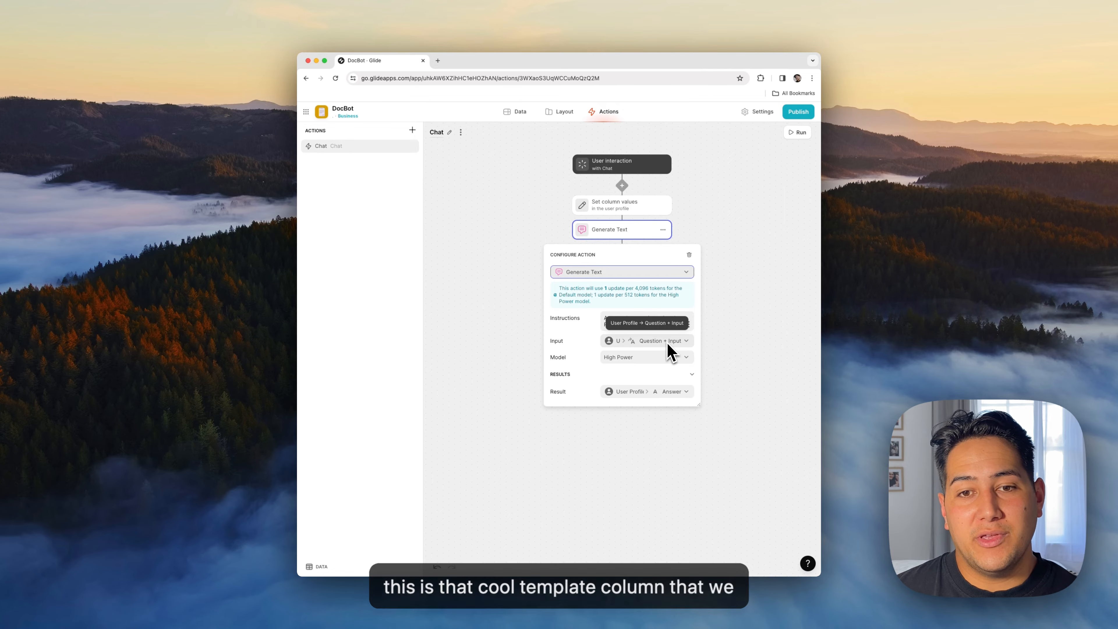
click(716, 341)
Open the Users table data and examine the Question value and the full text in the Question + Input column.
click(515, 112)
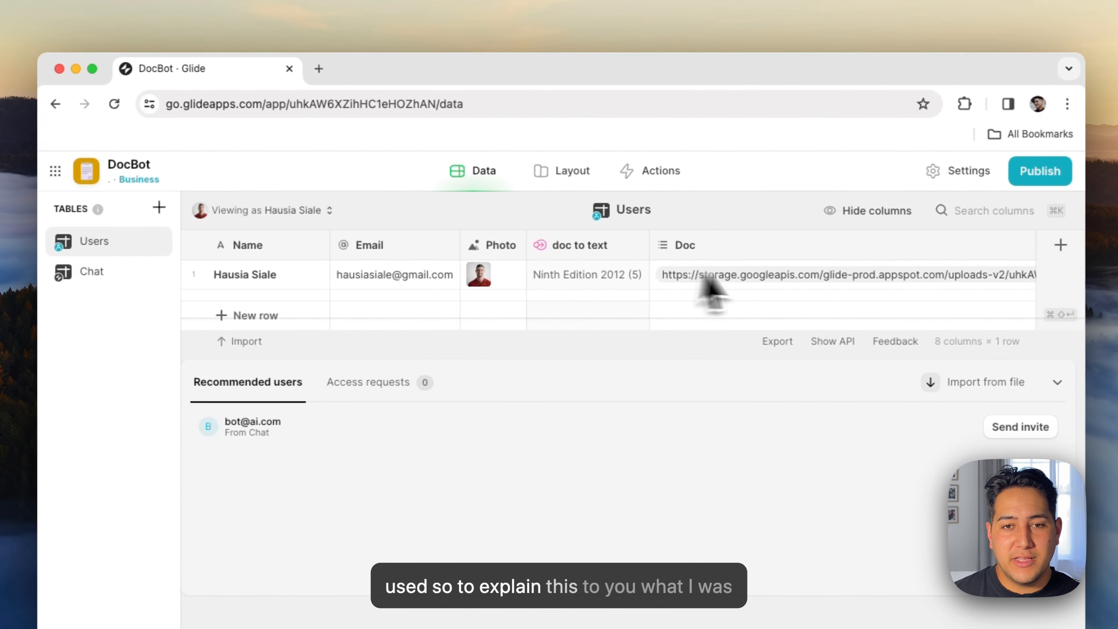
scroll(711, 286, right, 15)
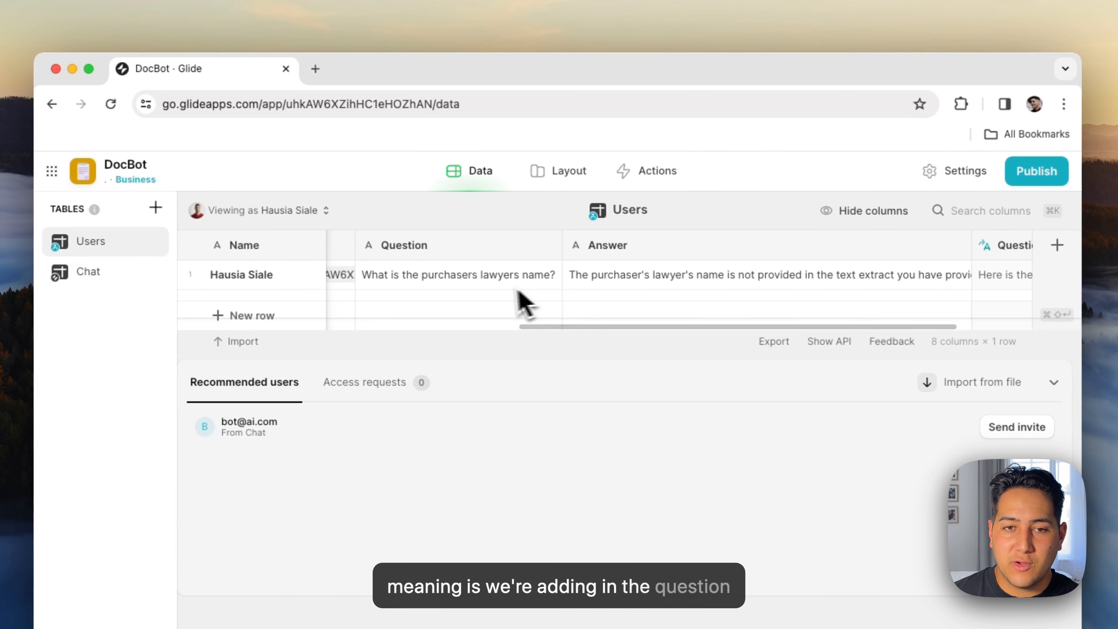
click(506, 282)
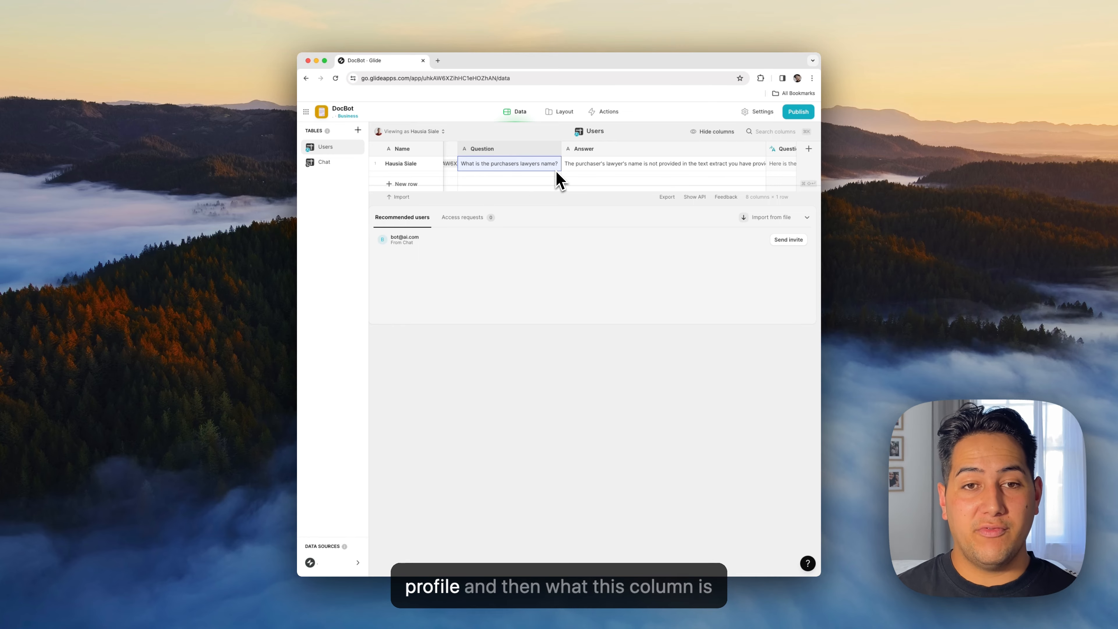
scroll(557, 179, right, 5)
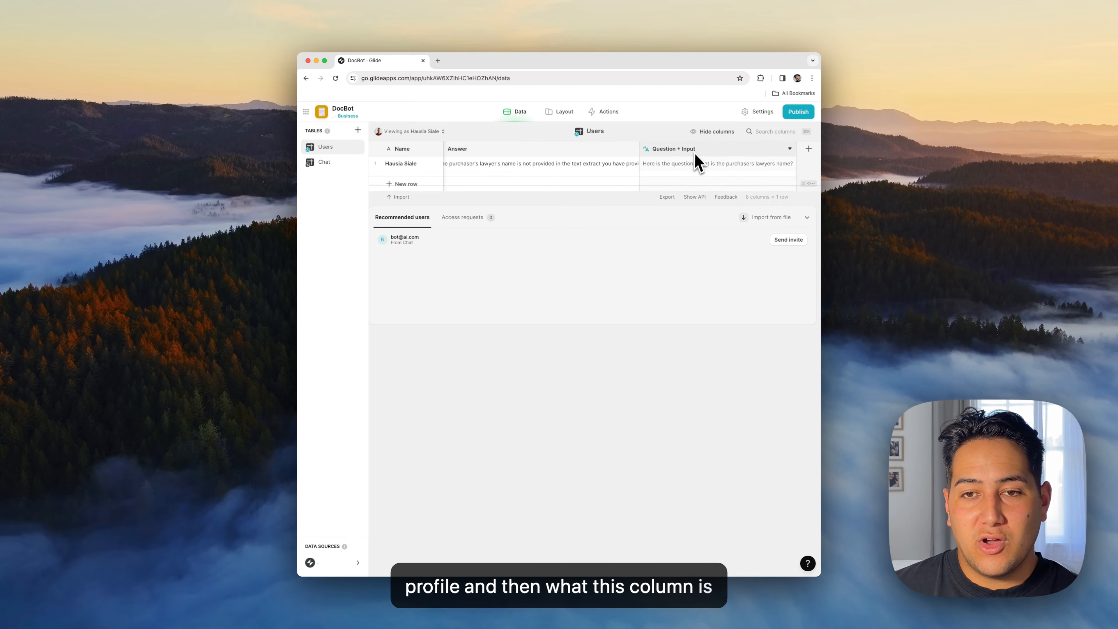
click(698, 164)
click(697, 164)
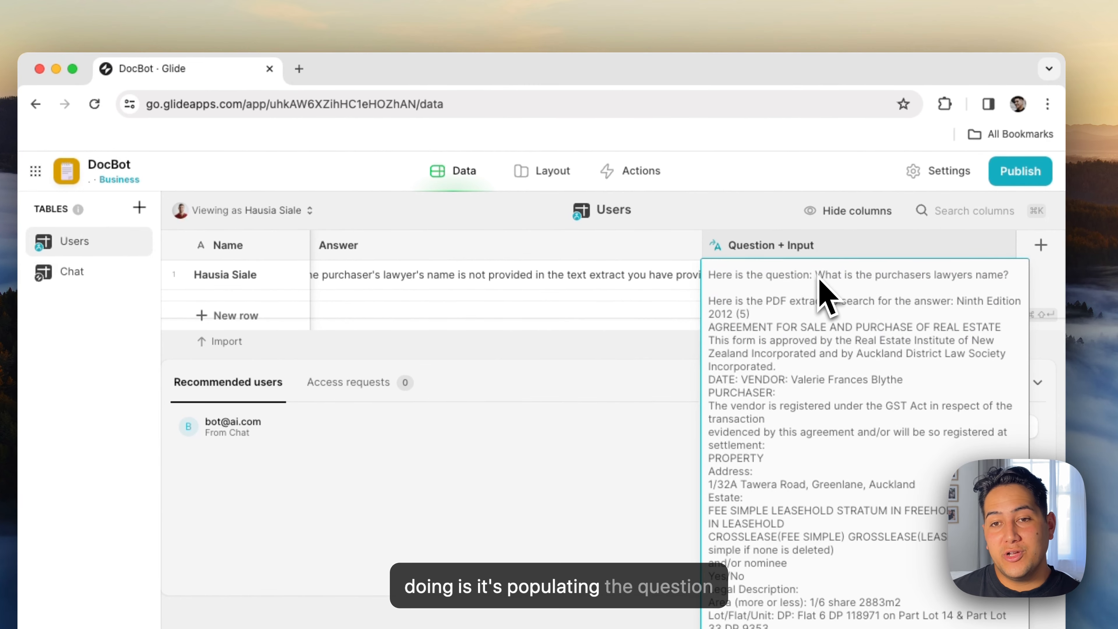
Inspect the Question + Input column's template and replacements, cancel without changes, and view the combined cell text again.
click(896, 257)
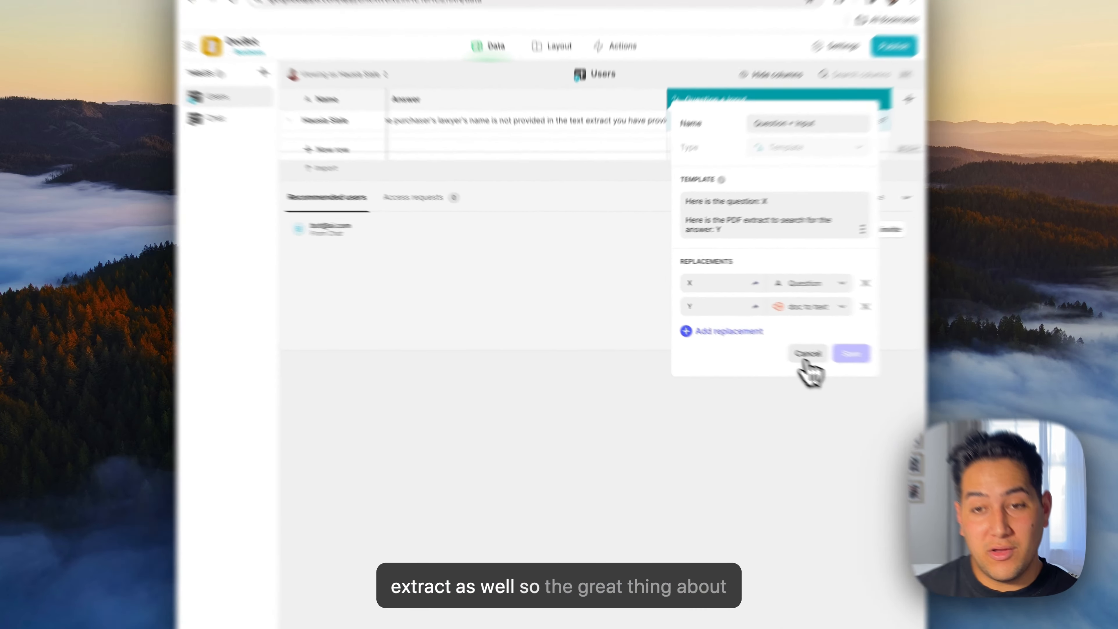
click(738, 326)
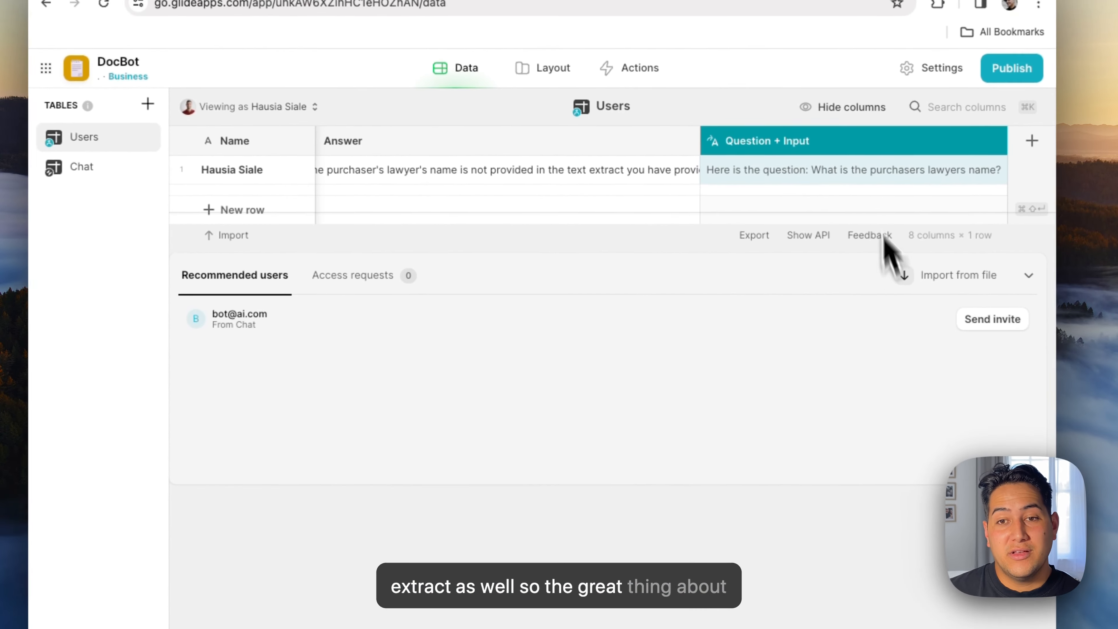
double_click(878, 258)
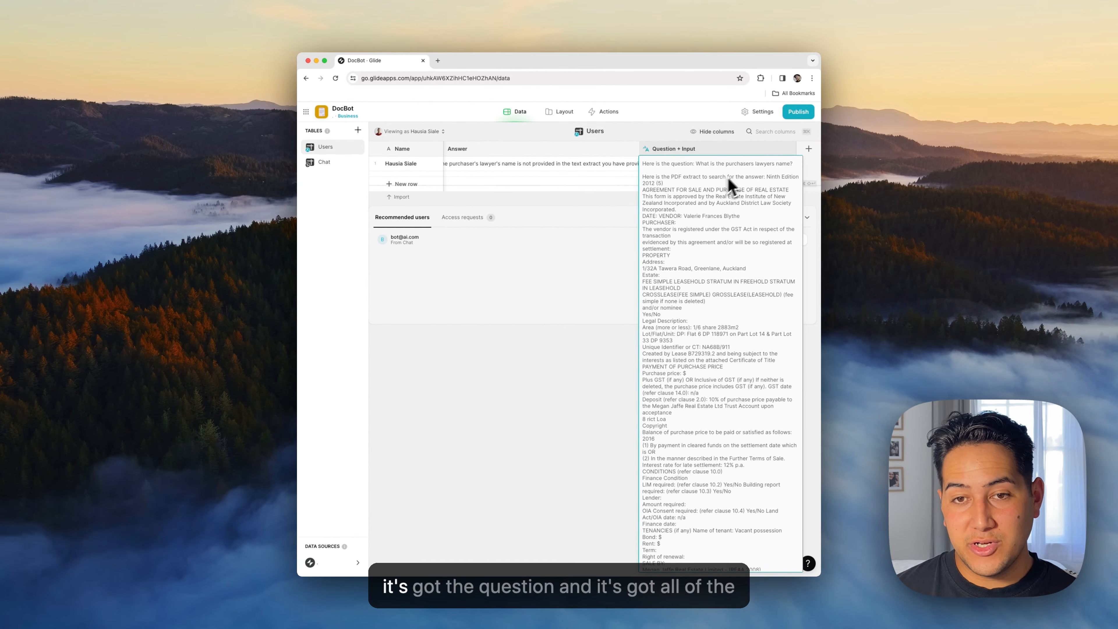
click(615, 269)
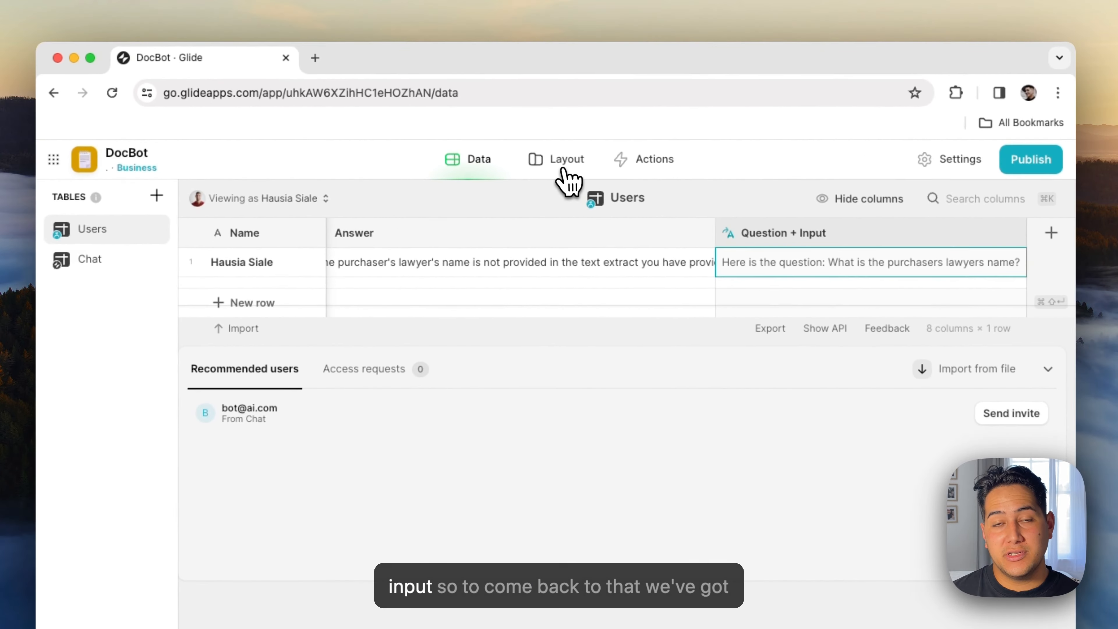
Return to the Chat action's Generate Text step and review its Model choices, keeping High Power.
click(560, 112)
click(649, 106)
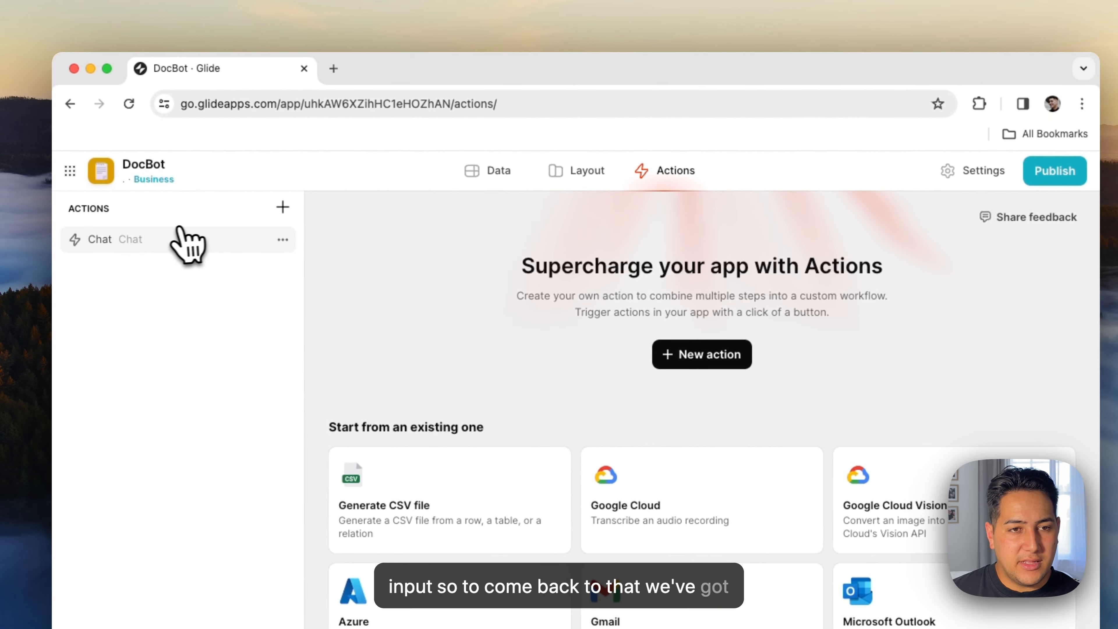
click(180, 238)
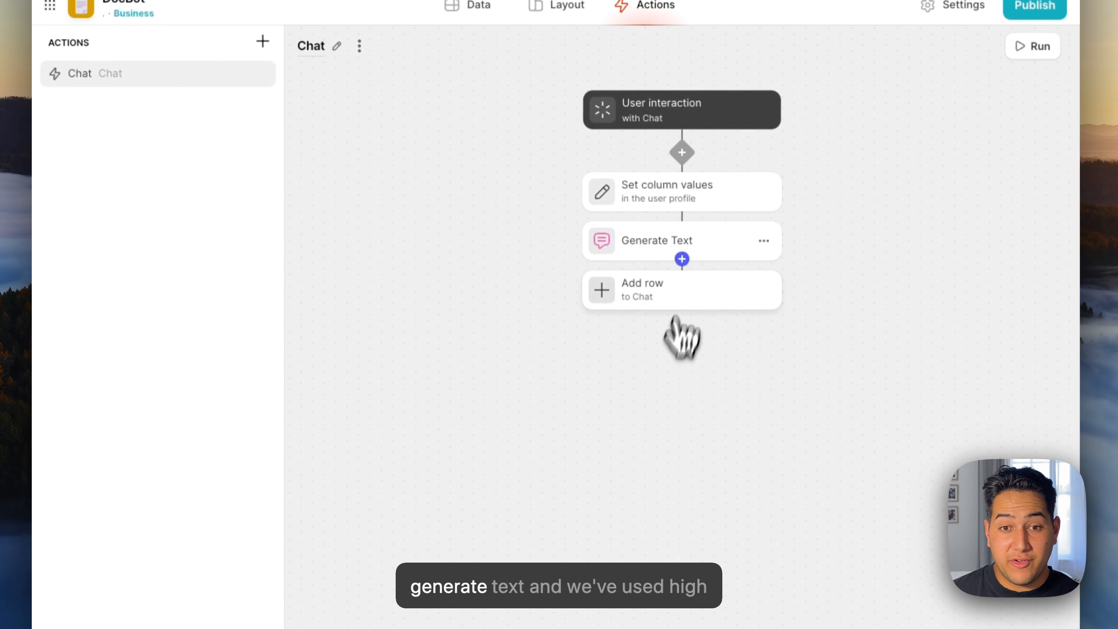
click(713, 241)
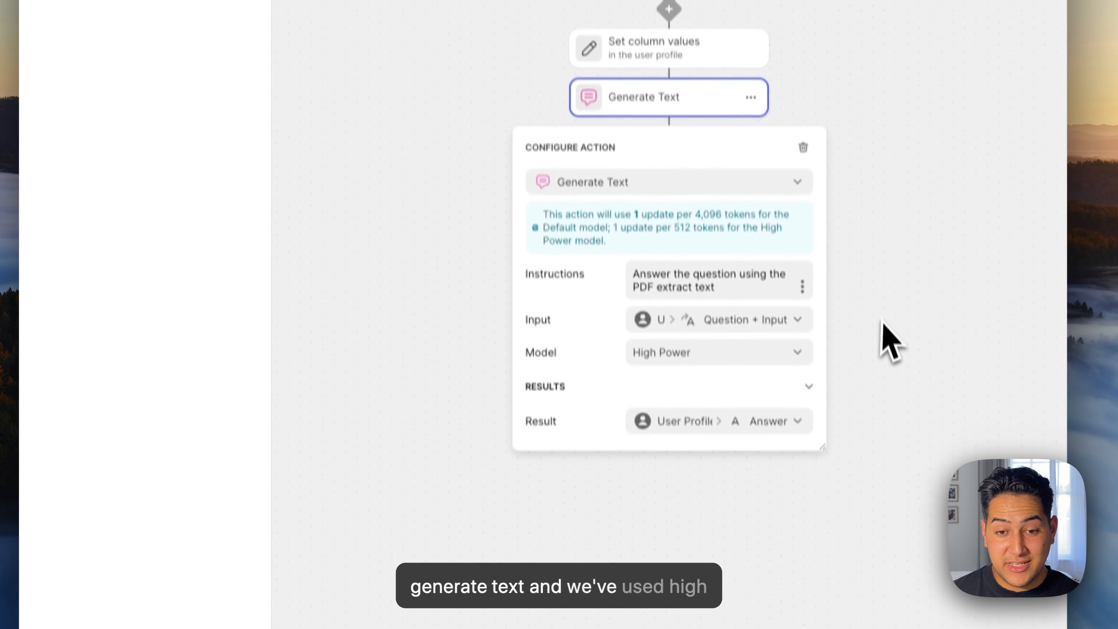
click(773, 328)
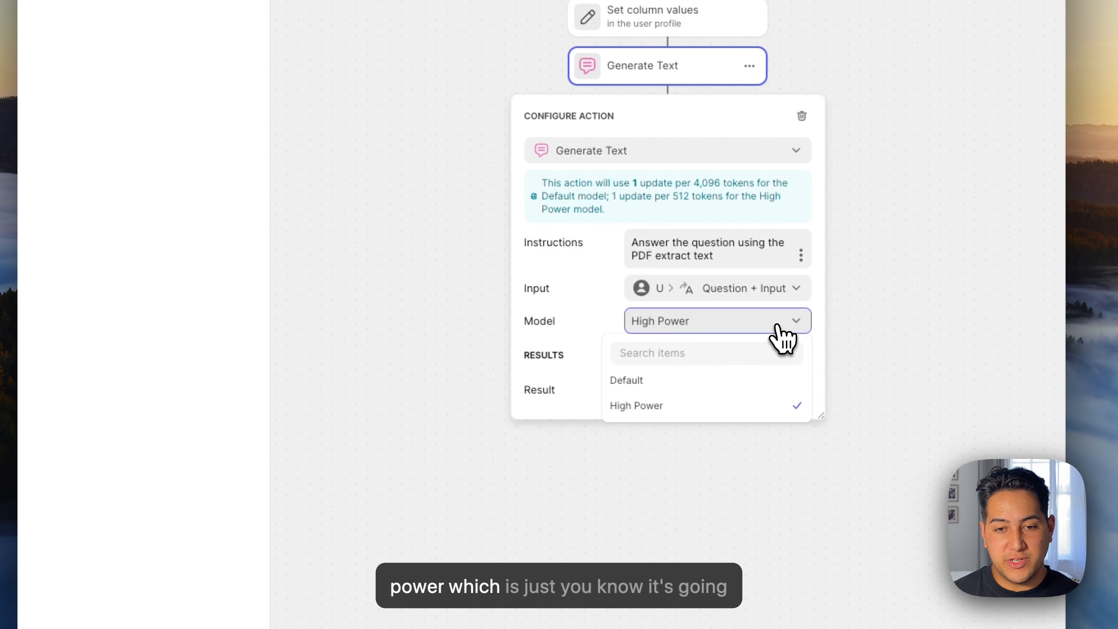
click(778, 327)
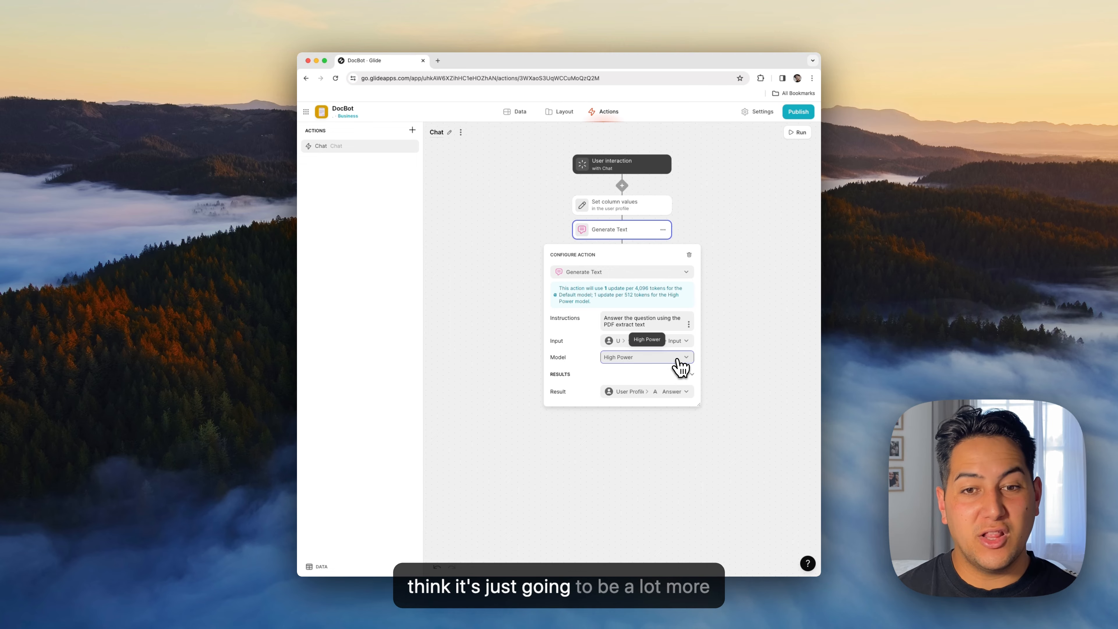
click(678, 360)
click(654, 358)
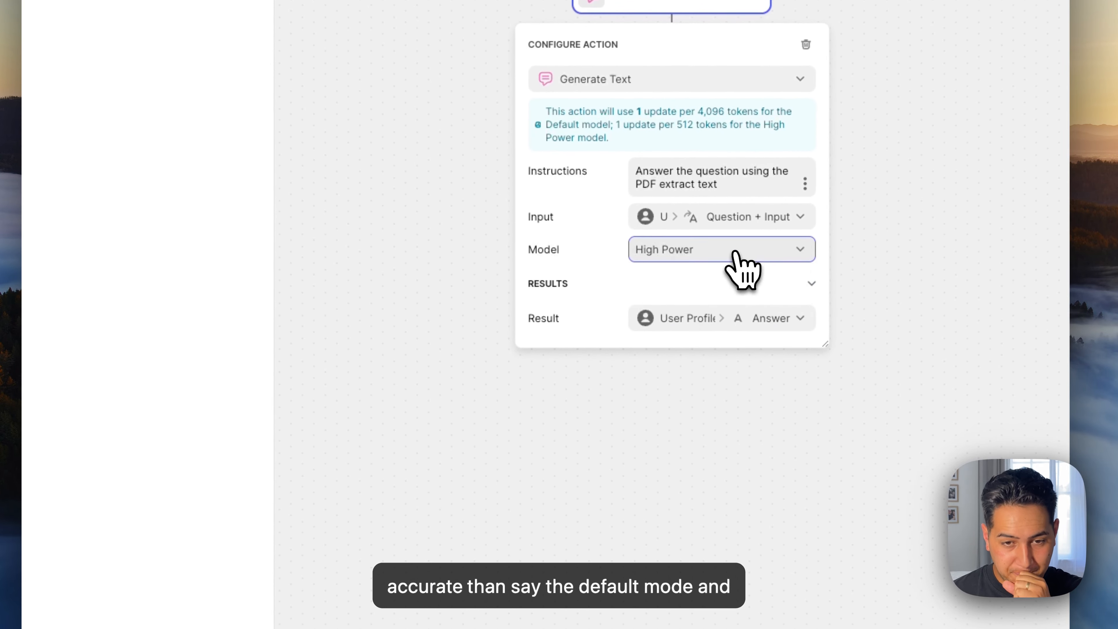
Check the user profile columns available for the Generate Text result, keeping Answer, and close the step's configuration.
click(731, 326)
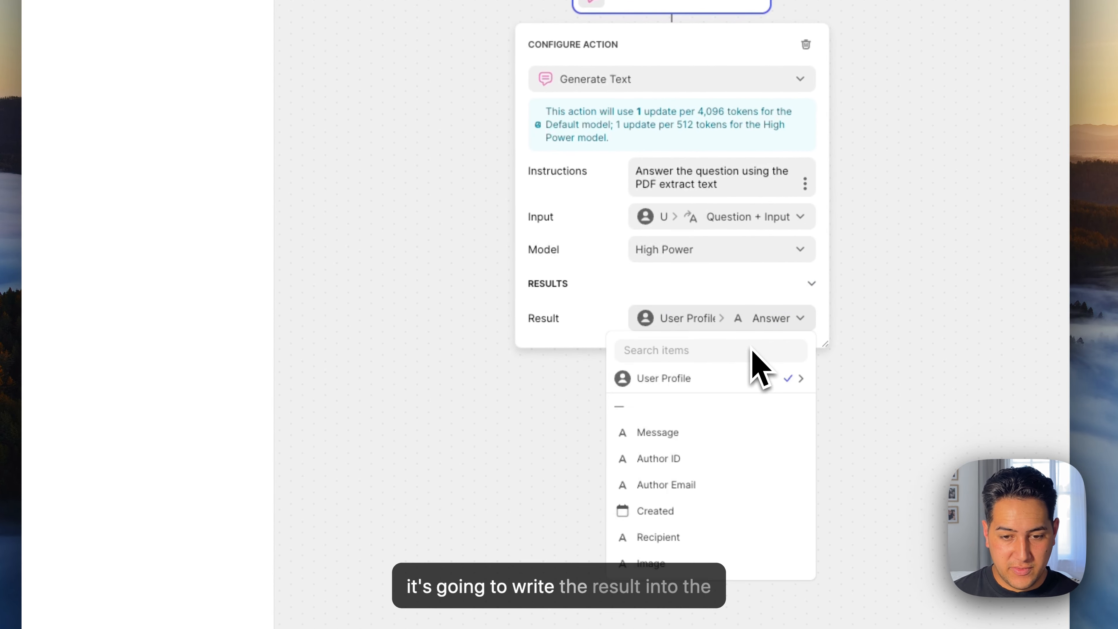
mouse_move(760, 387)
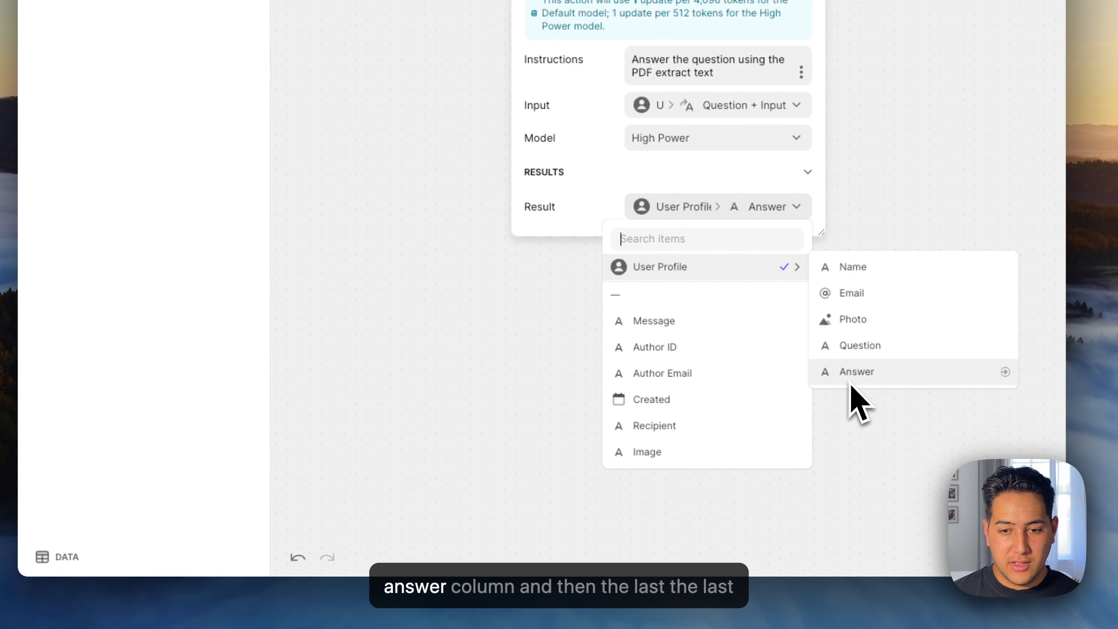
click(849, 198)
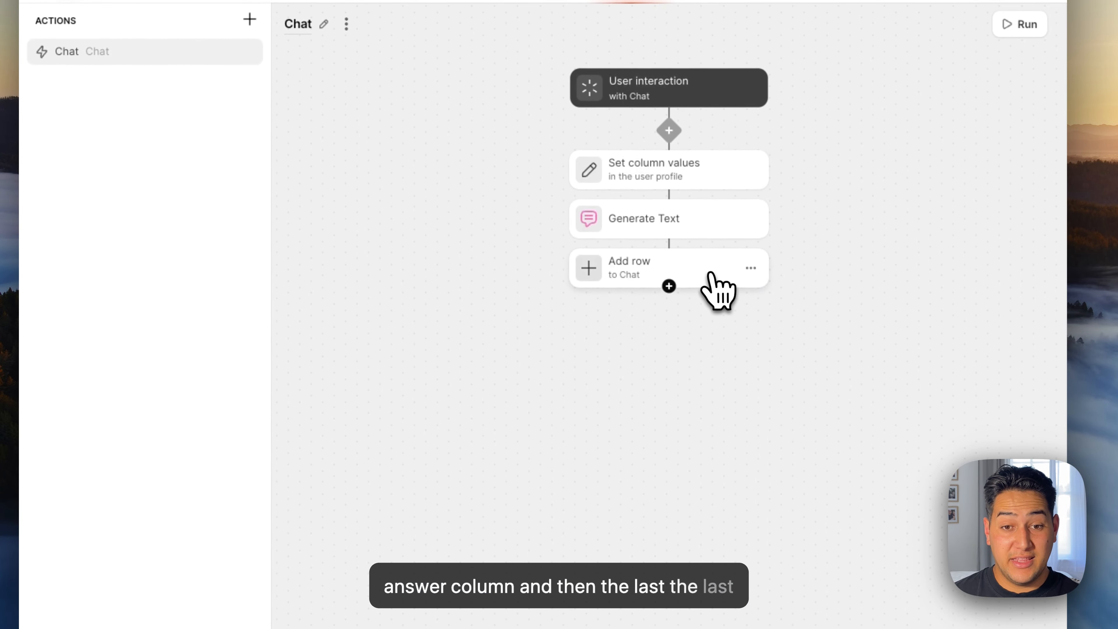
Open the Add row step for the Chat table and check its Message source, keeping the user profile's Answer.
click(709, 273)
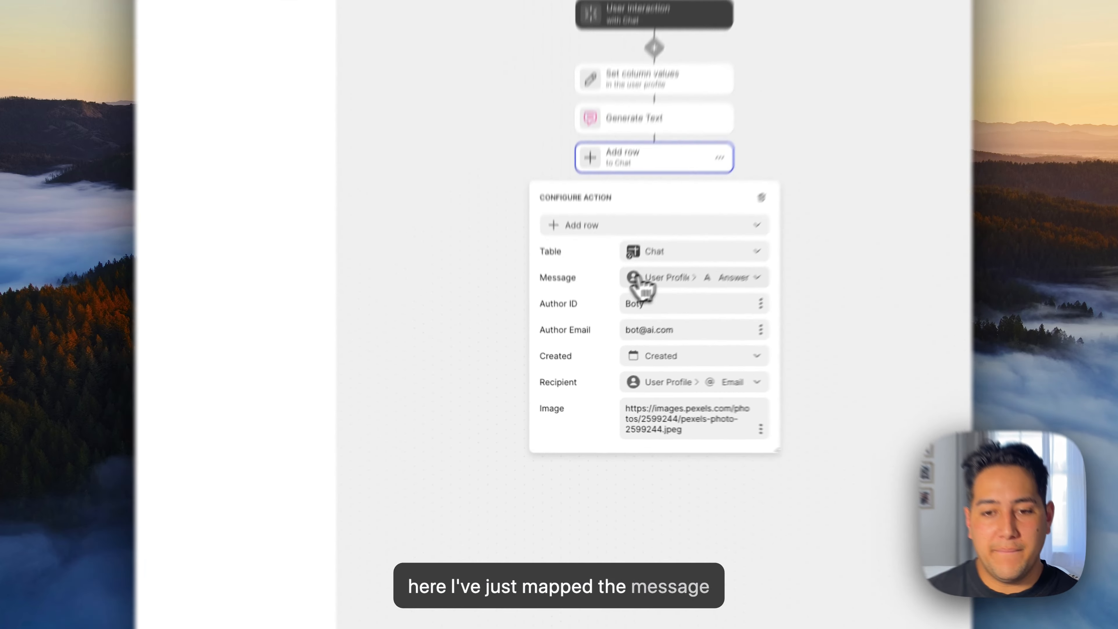
click(630, 329)
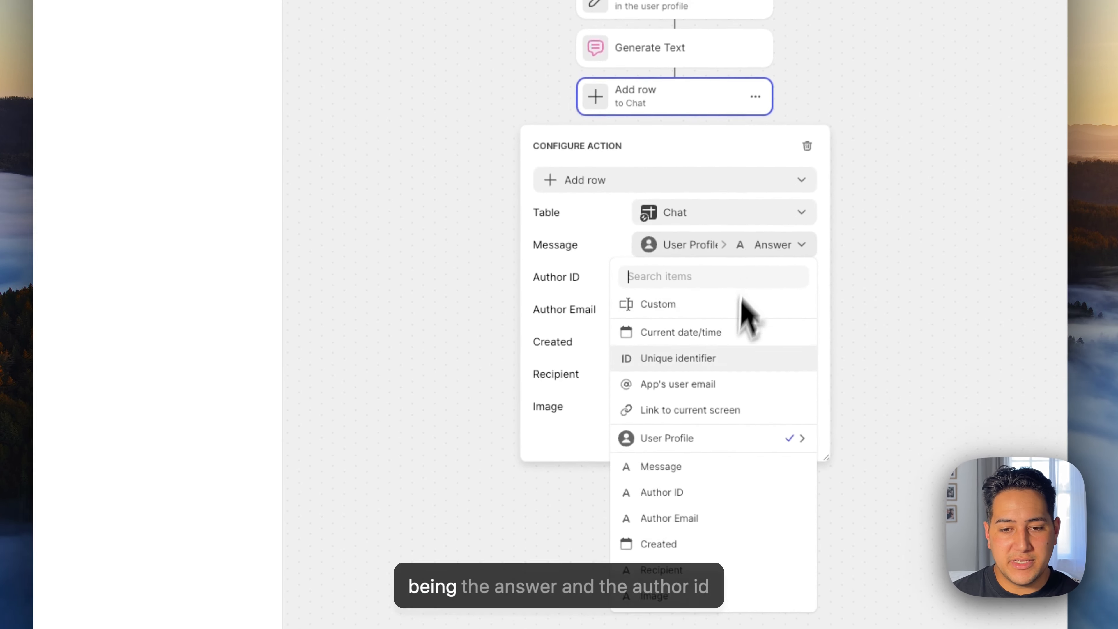
click(817, 260)
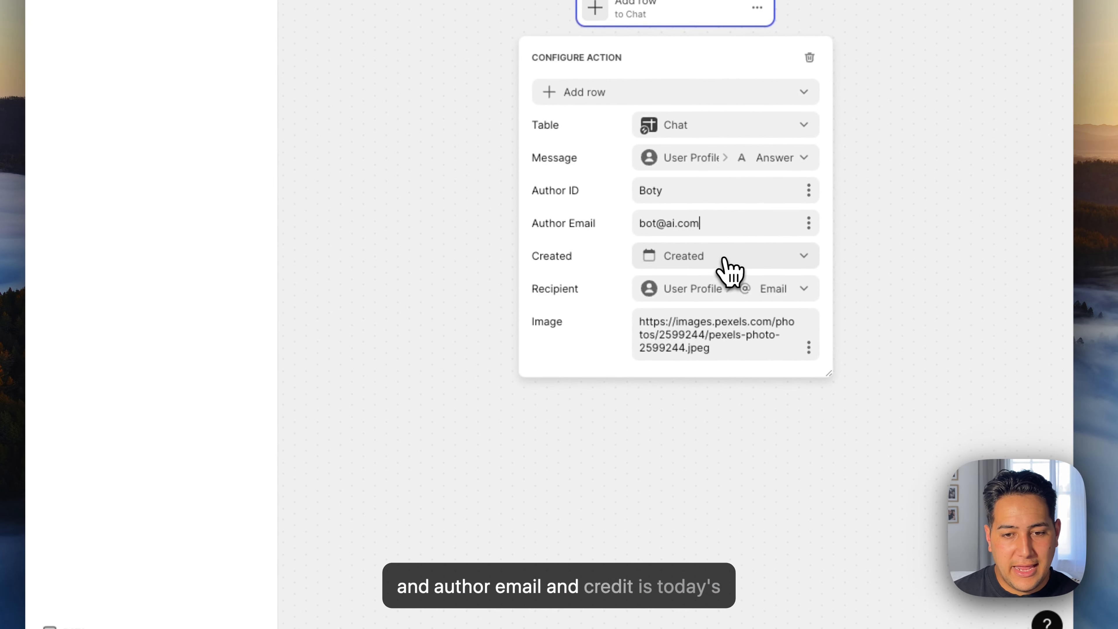
Set the Add row step's Created value to Current date/time, review the Image URL, and close the configuration.
click(726, 260)
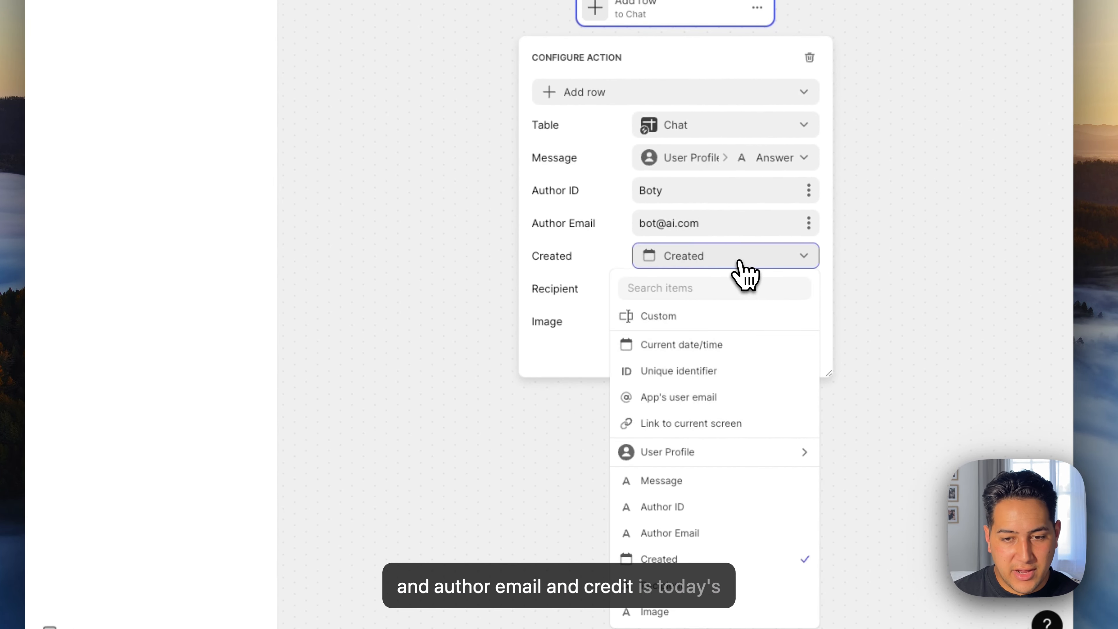
click(738, 261)
click(731, 264)
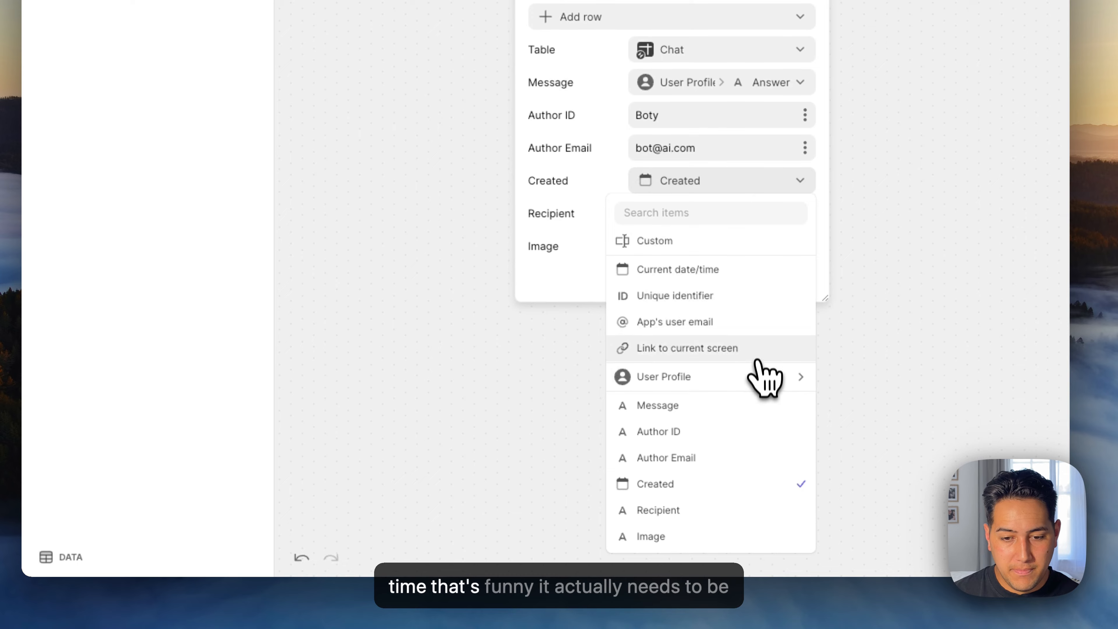
click(747, 274)
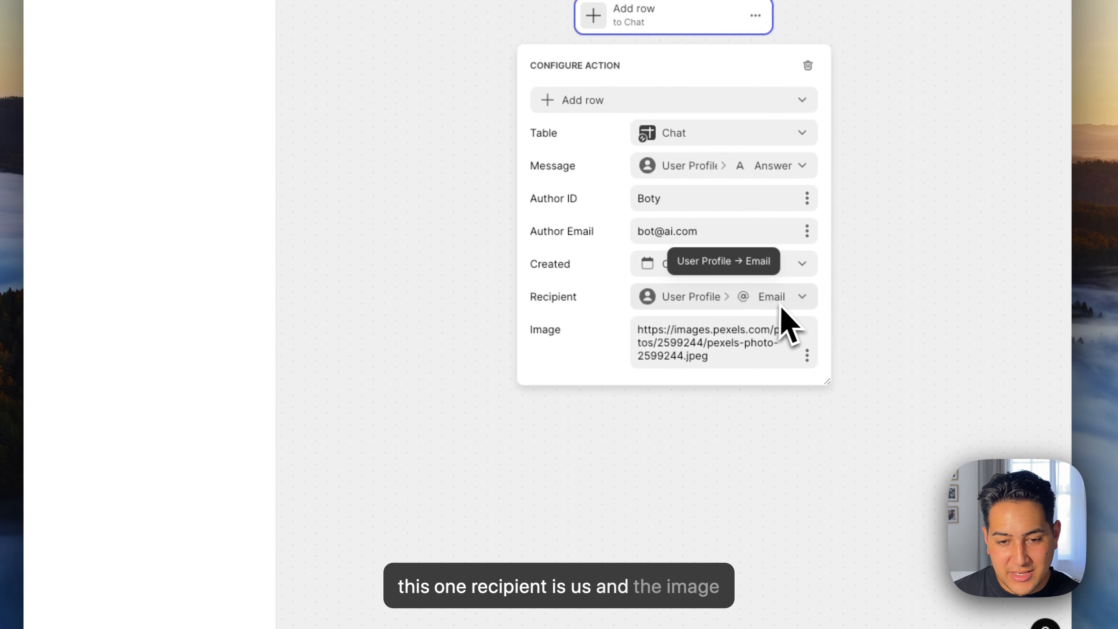
drag(740, 361, 623, 323)
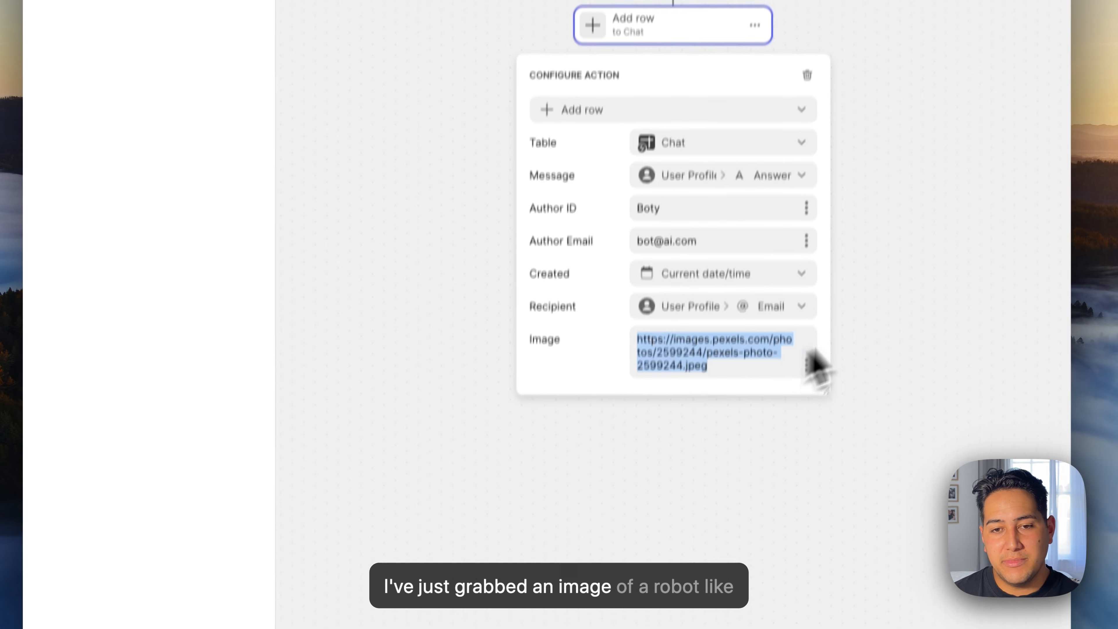
click(851, 328)
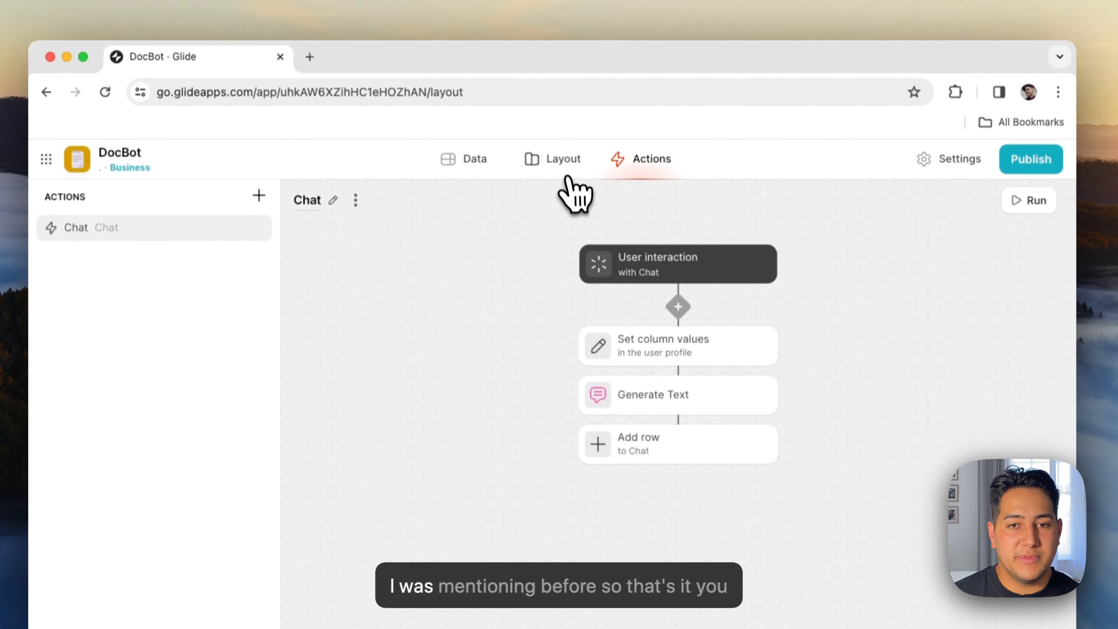
Return to the app layout and place the cursor in the chat's message box.
click(568, 177)
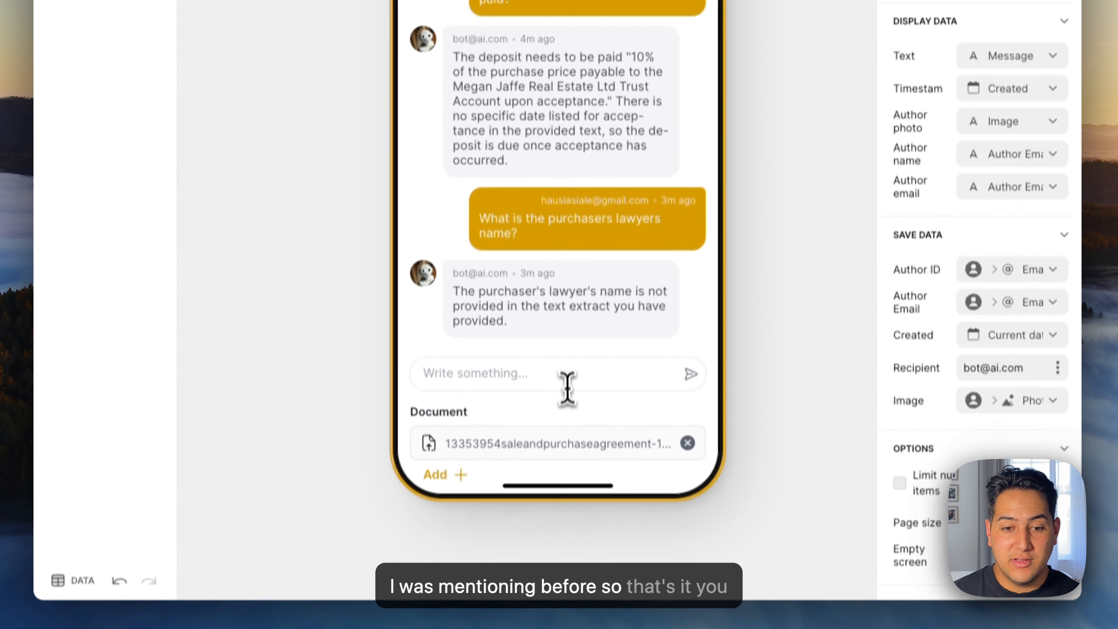
click(570, 348)
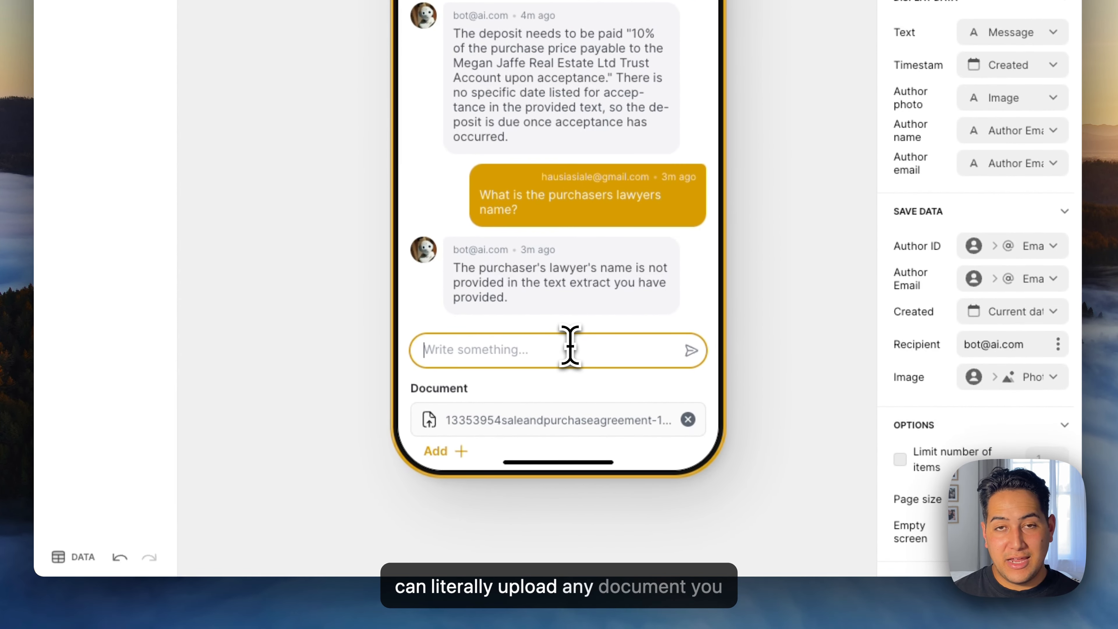